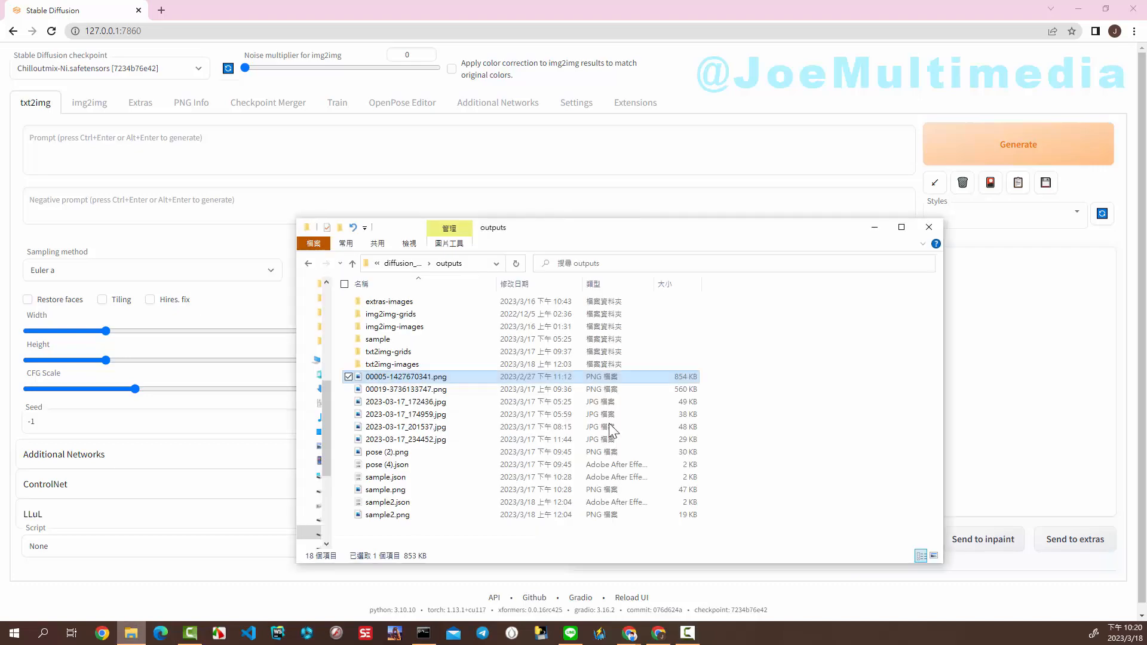
- View 00005-1427670341.png from the outputs folder, load it into PNG Info and send its generation parameters to txt2img
double_click(468, 379)
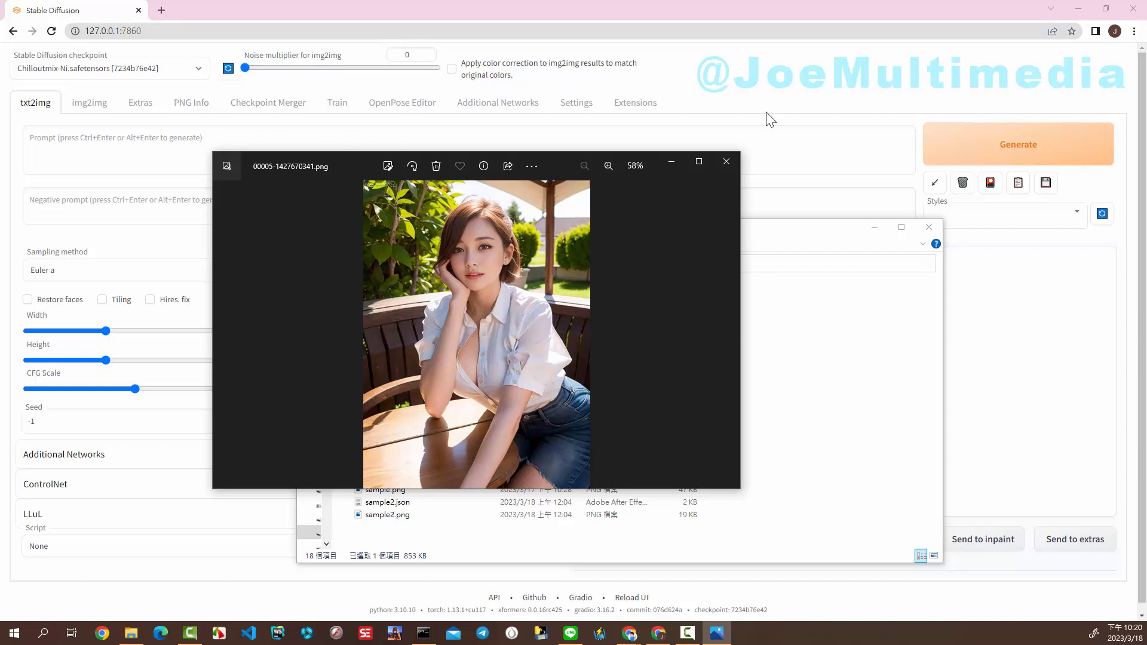
left_click(777, 141)
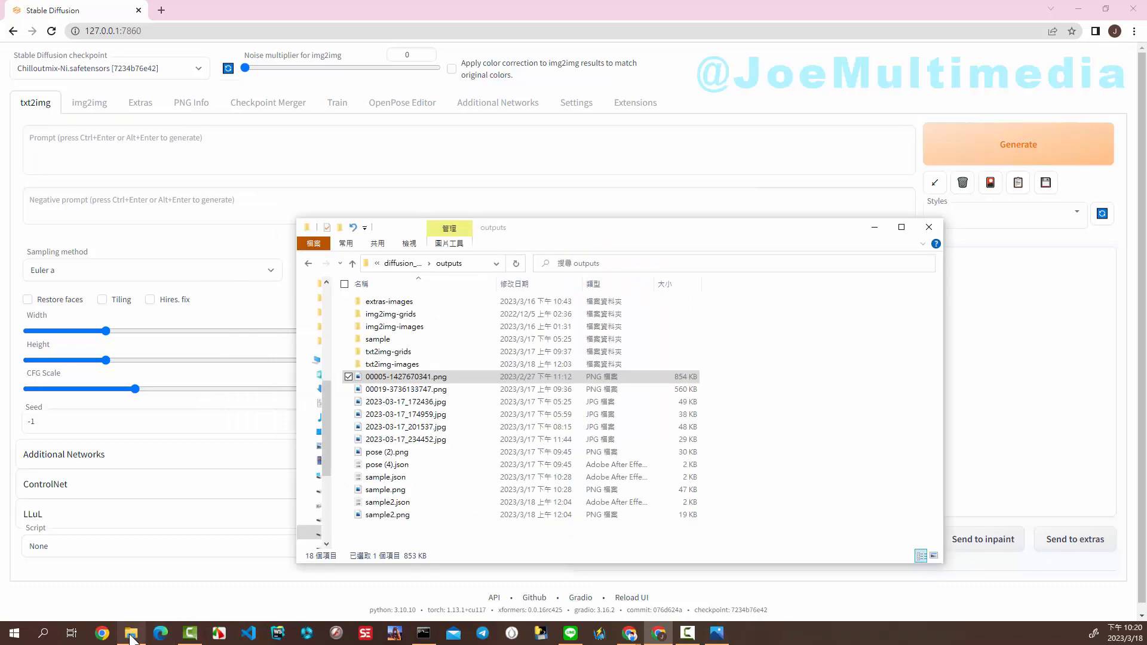
left_click(131, 633)
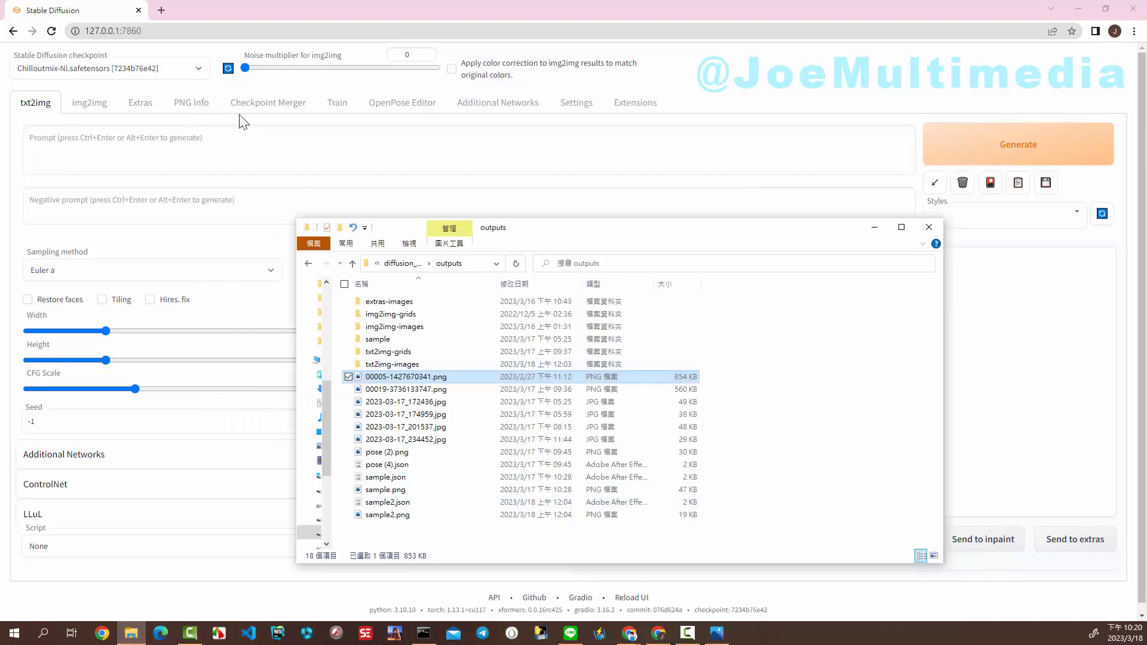
left_click(194, 108)
left_click(136, 634)
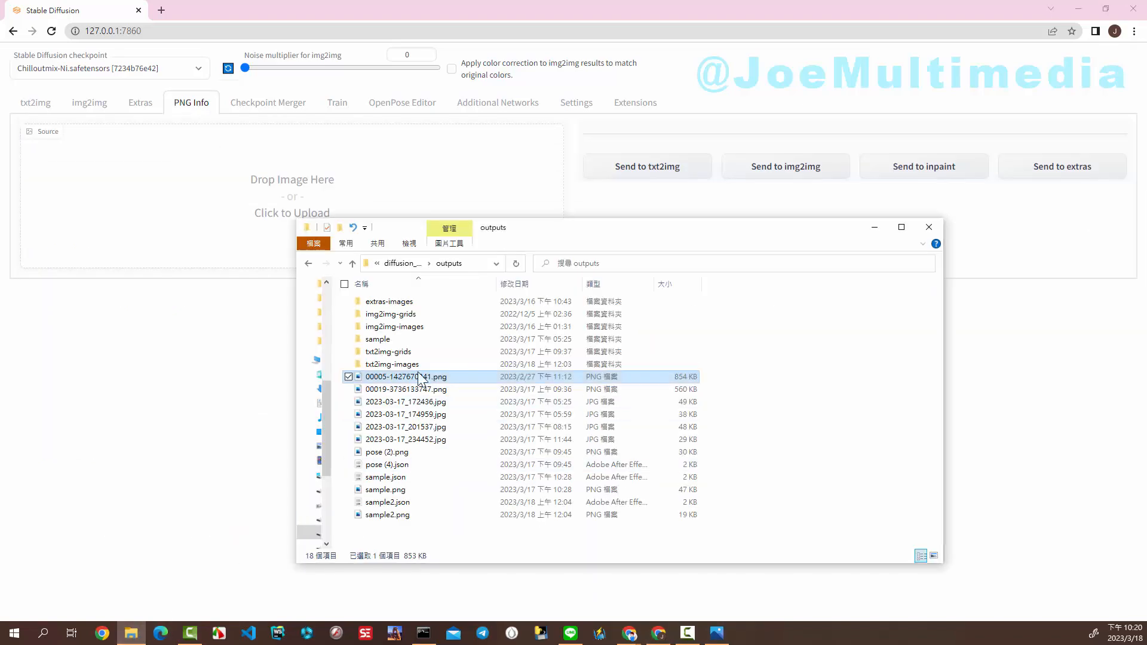
left_click_drag(418, 377, 349, 246)
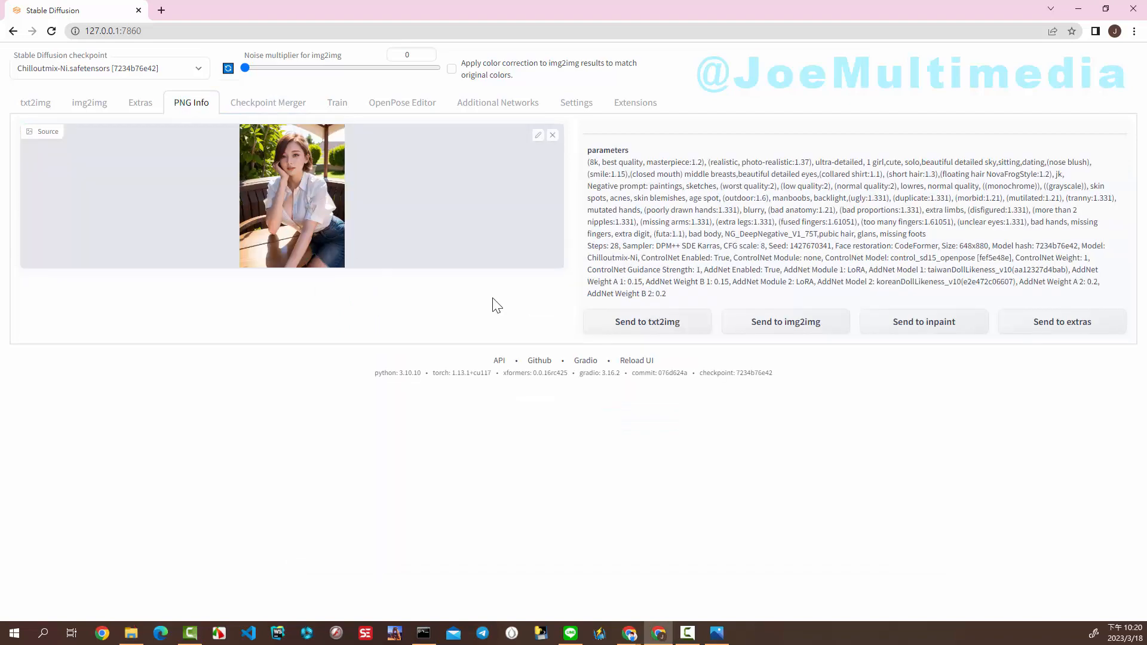
left_click(672, 335)
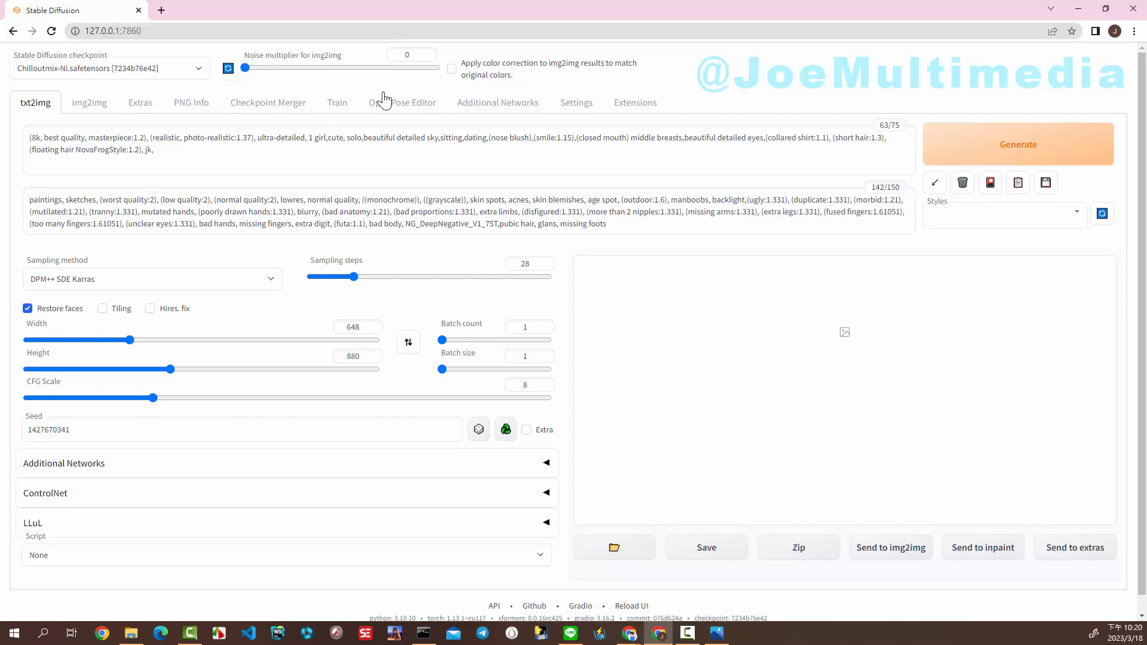
- Detect the pose from 00005-1427670341.png in the OpenPose Editor
left_click(404, 106)
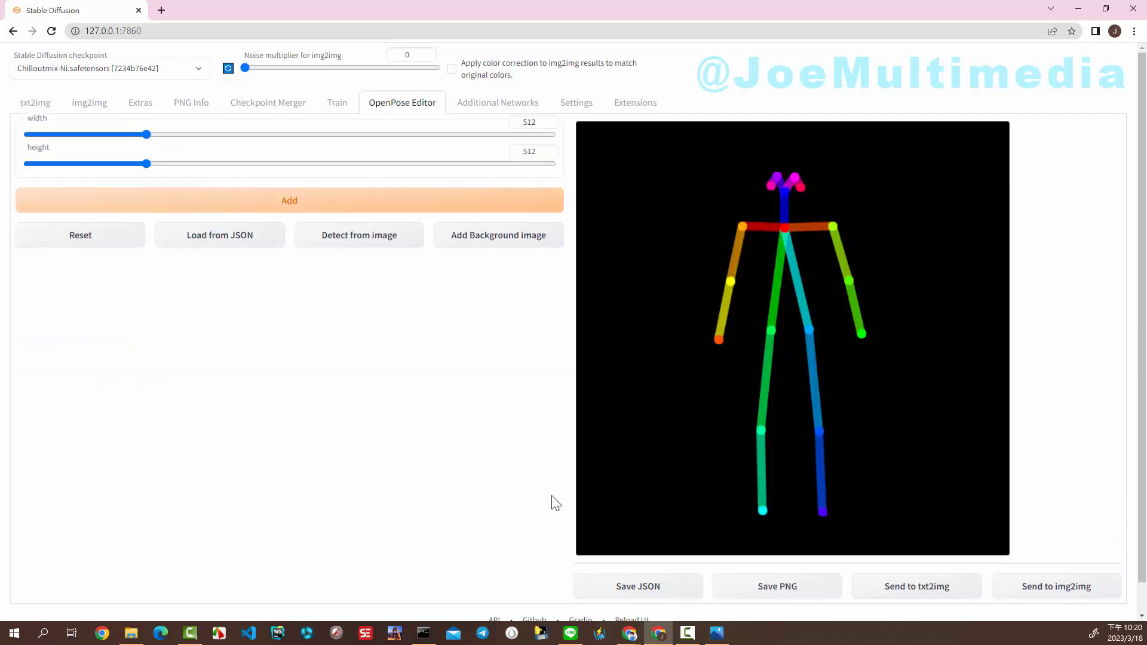
left_click(378, 247)
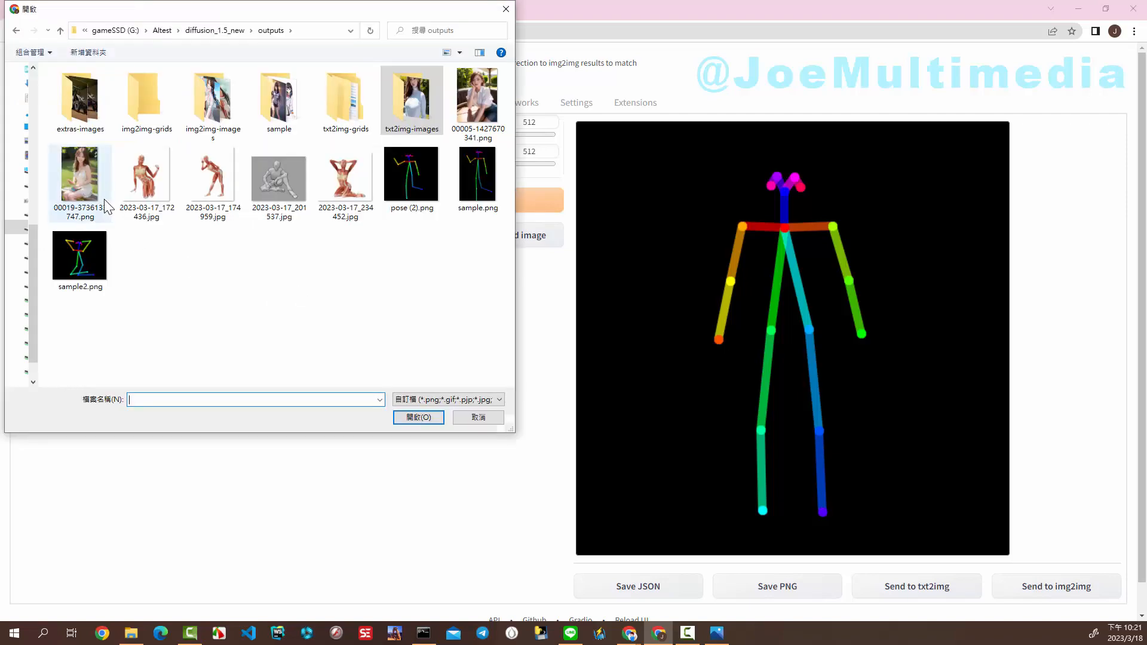
left_click(472, 107)
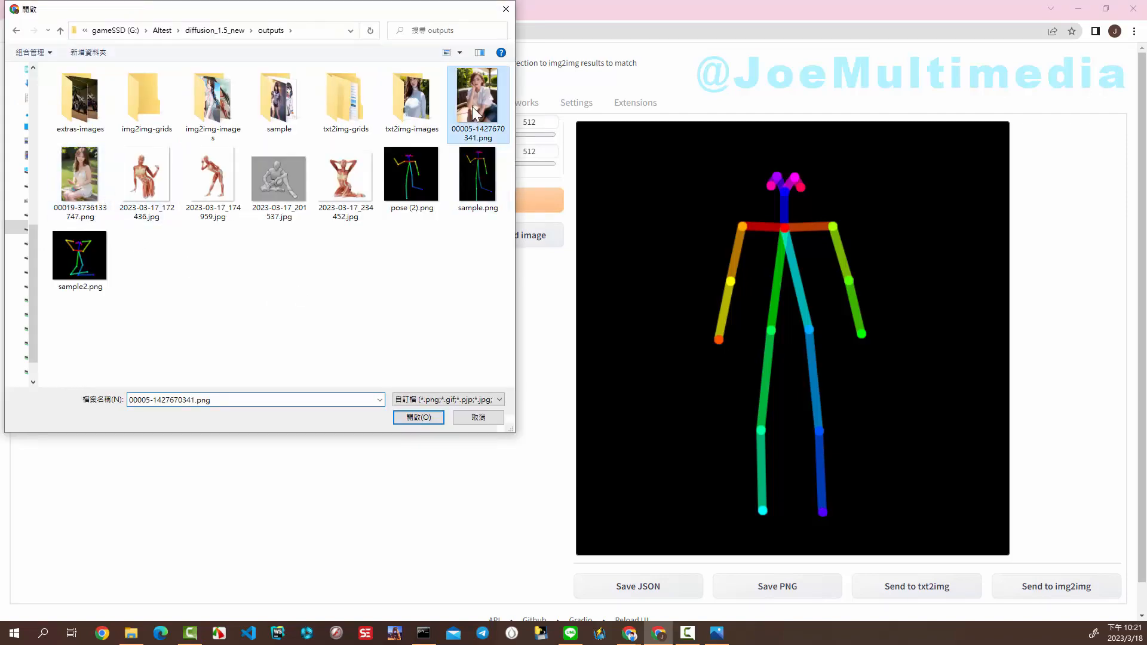
left_click(412, 413)
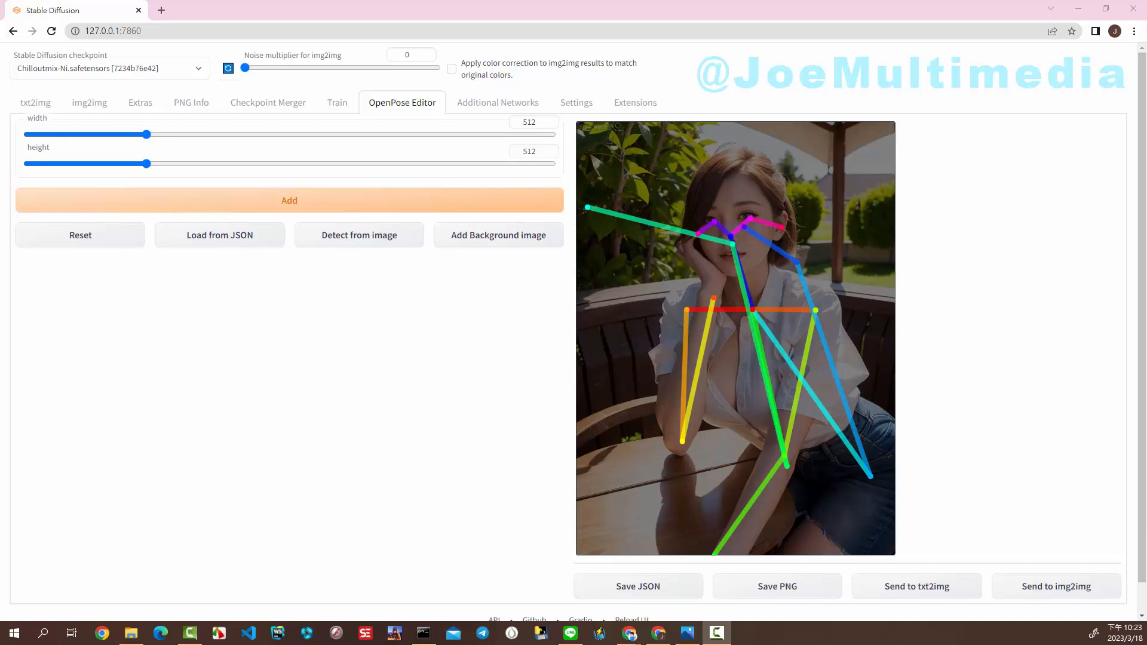
- Check the source image's dimensions in the outputs folder and set the pose canvas to width 648 and height 880
left_click(131, 634)
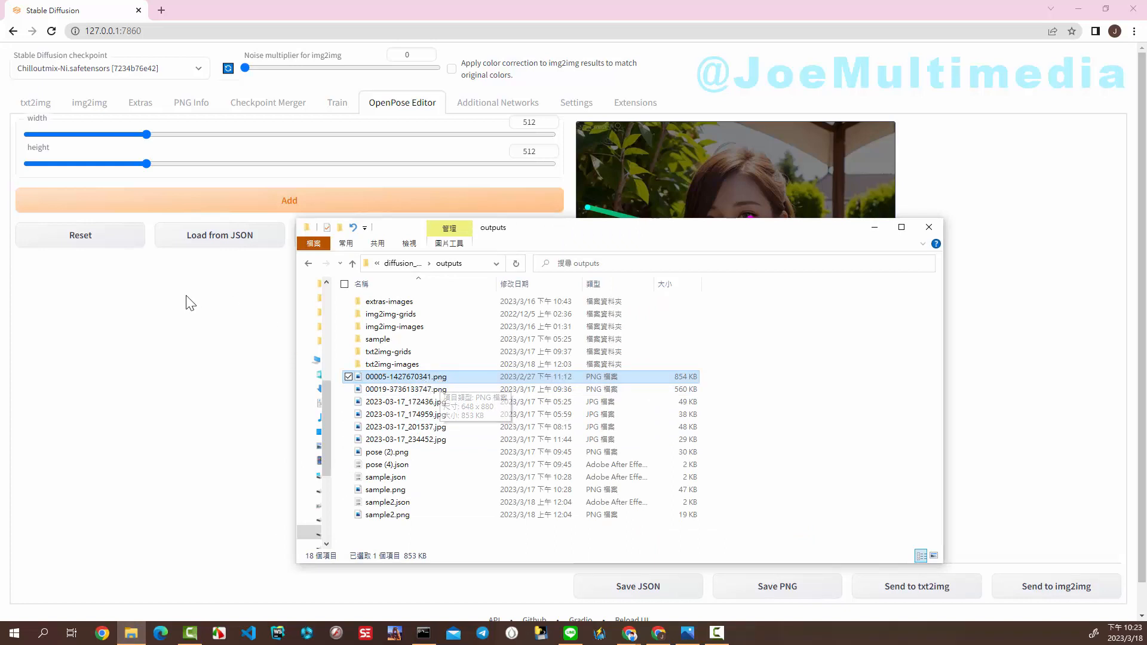
left_click(206, 329)
left_click(538, 123)
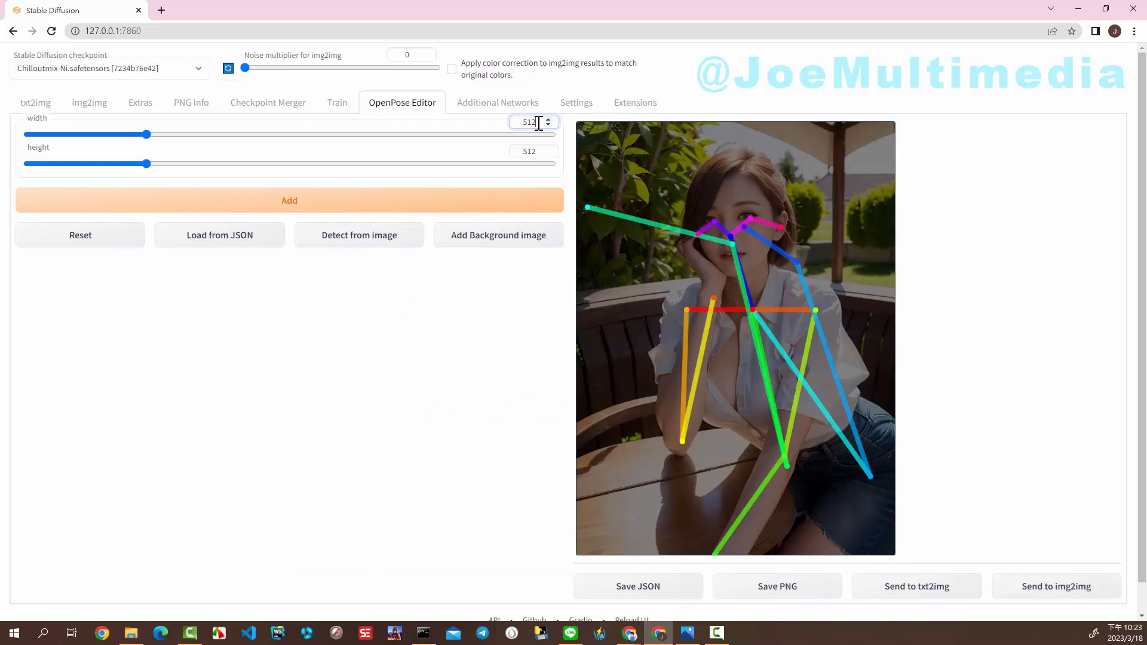
type("8")
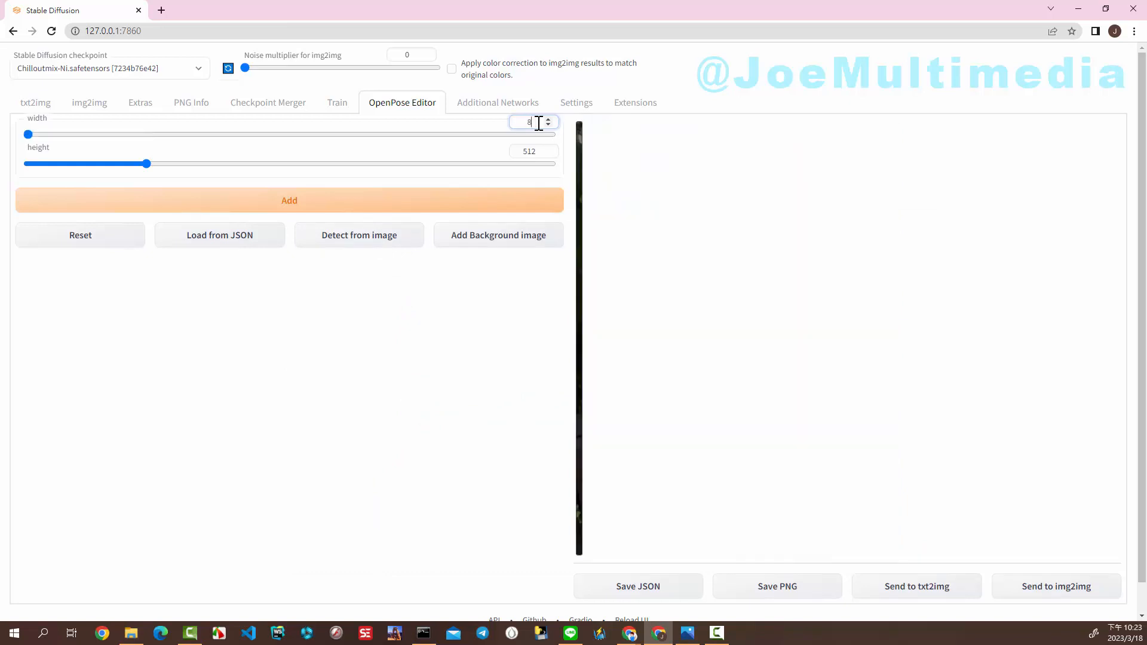
key("BackSpace")
type("648")
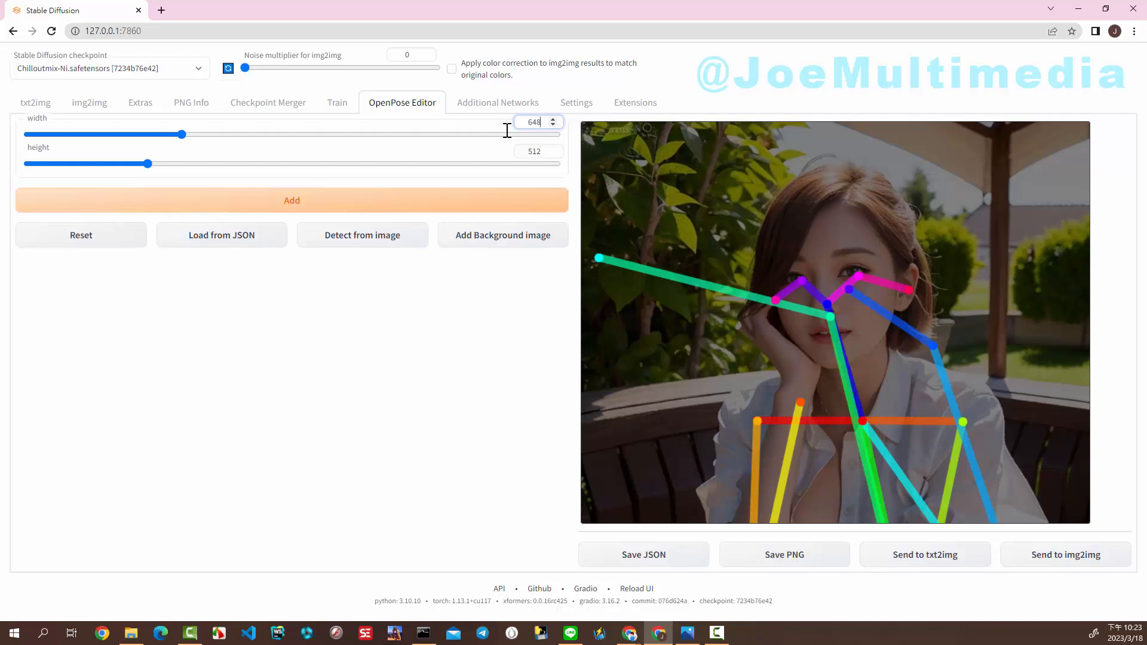
left_click(541, 151)
double_click(538, 152)
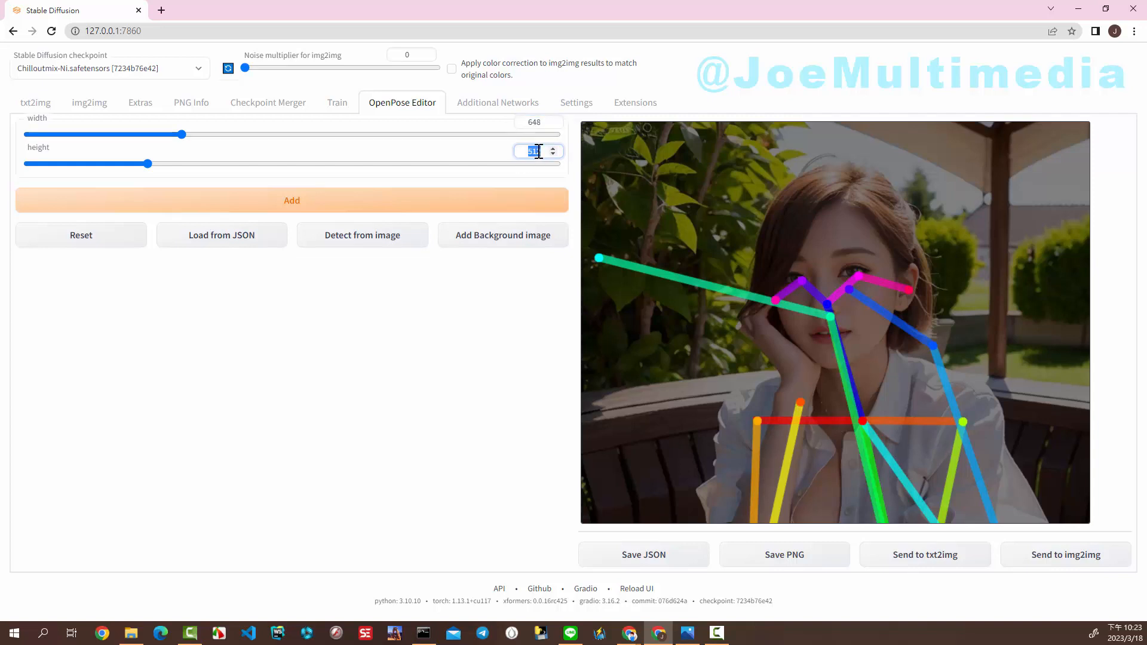
type("880")
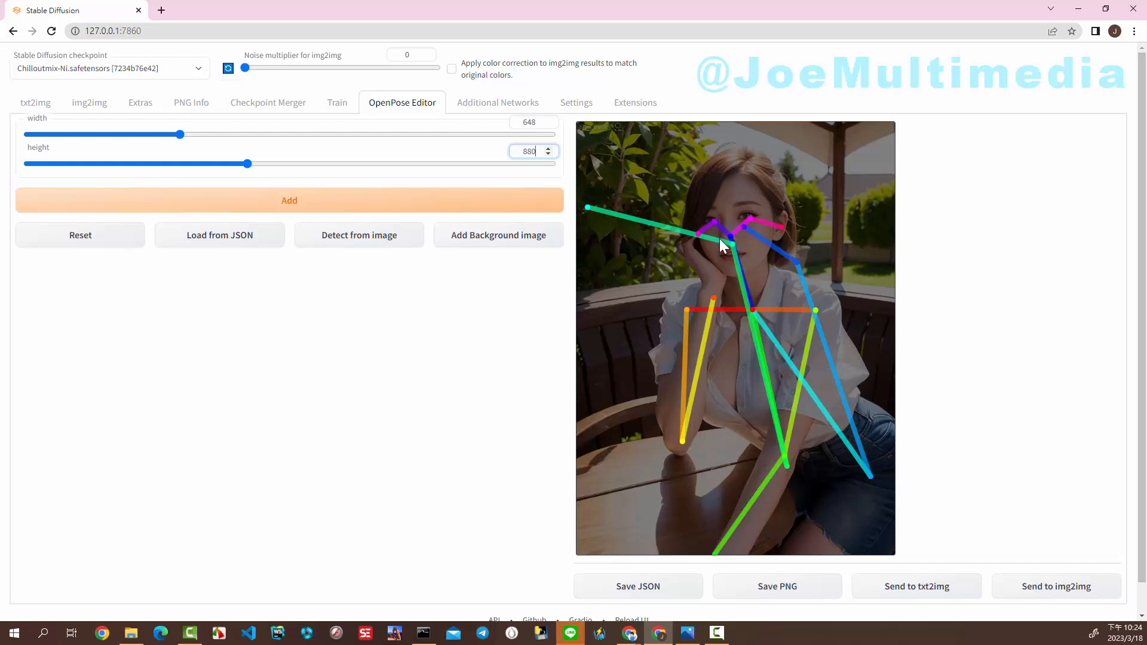
- Extend the pose canvas height to 1200 and move both legs' knee and ankle joints off the face into the black area below the photo
double_click(529, 151)
type("1200")
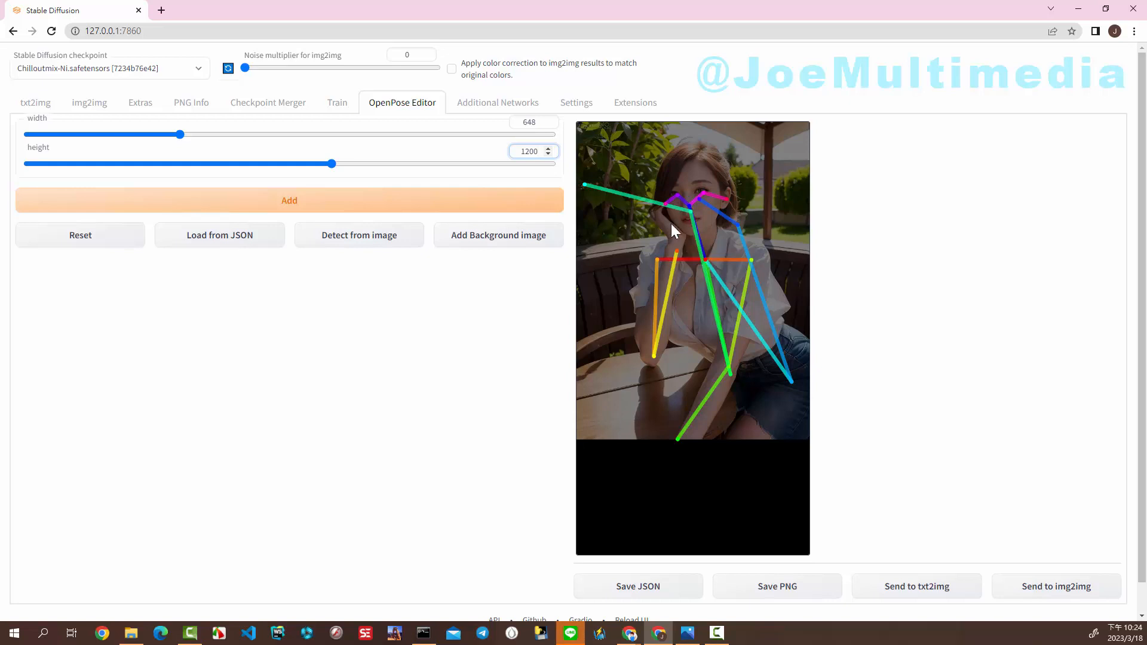
left_click_drag(692, 210, 682, 456)
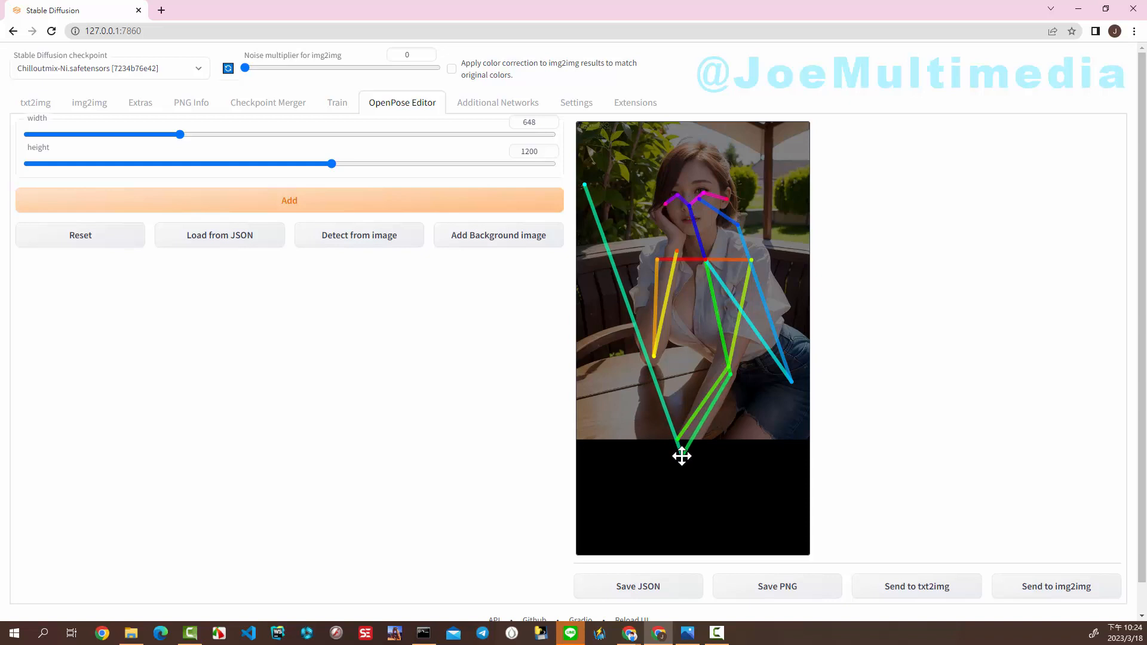
left_click_drag(583, 184, 650, 547)
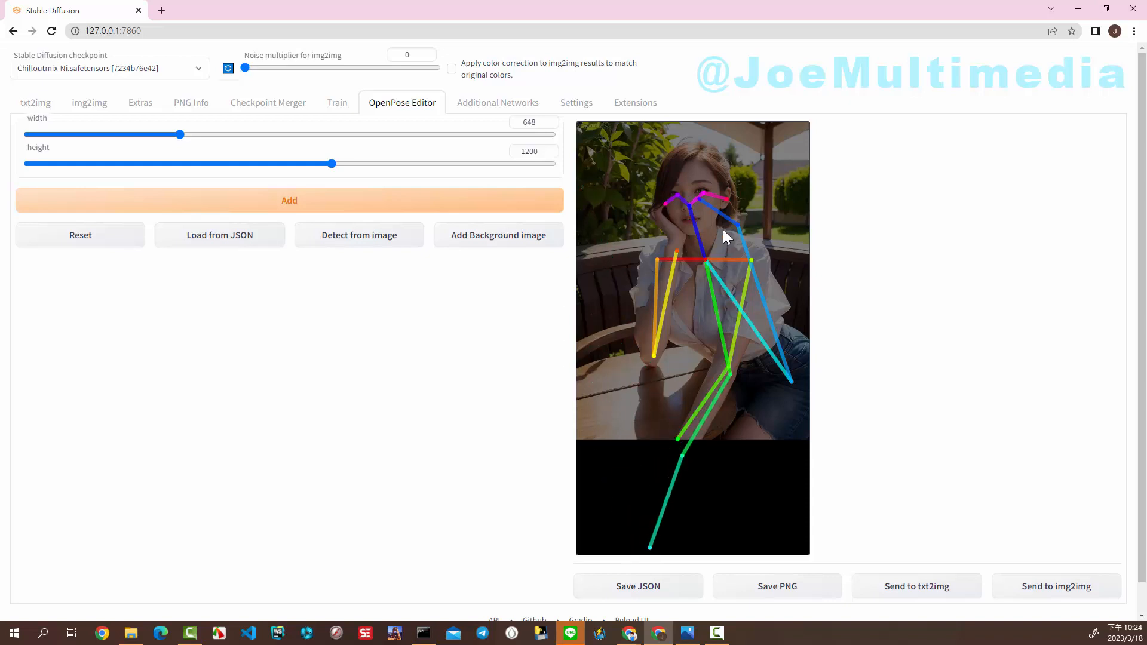
left_click_drag(737, 225, 735, 465)
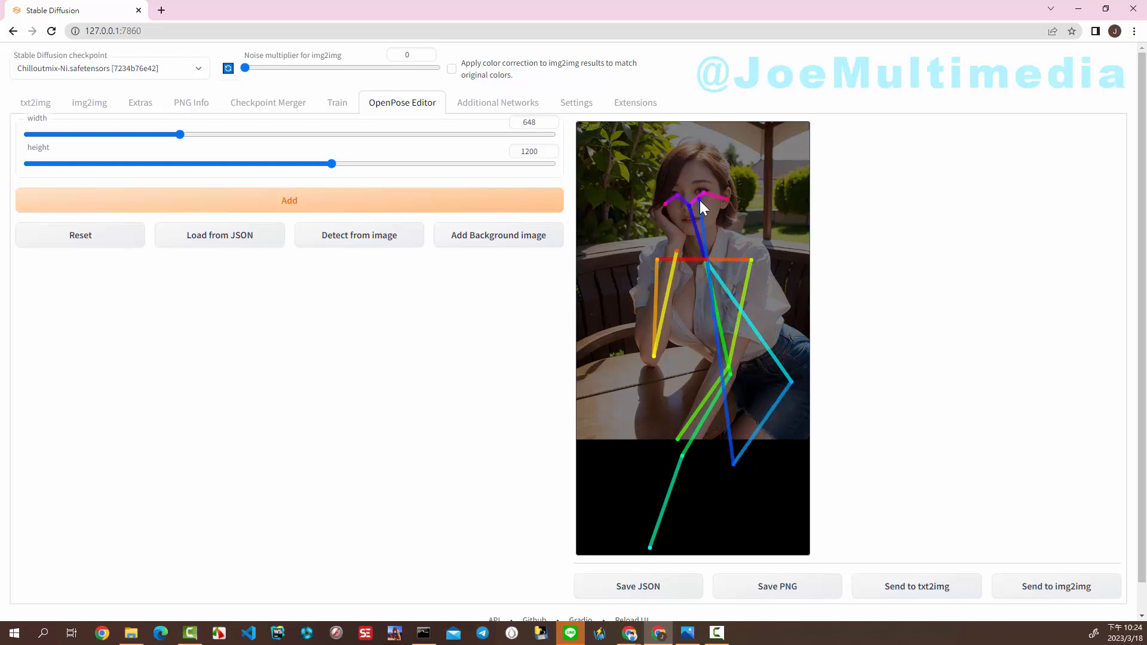
left_click_drag(702, 305, 724, 553)
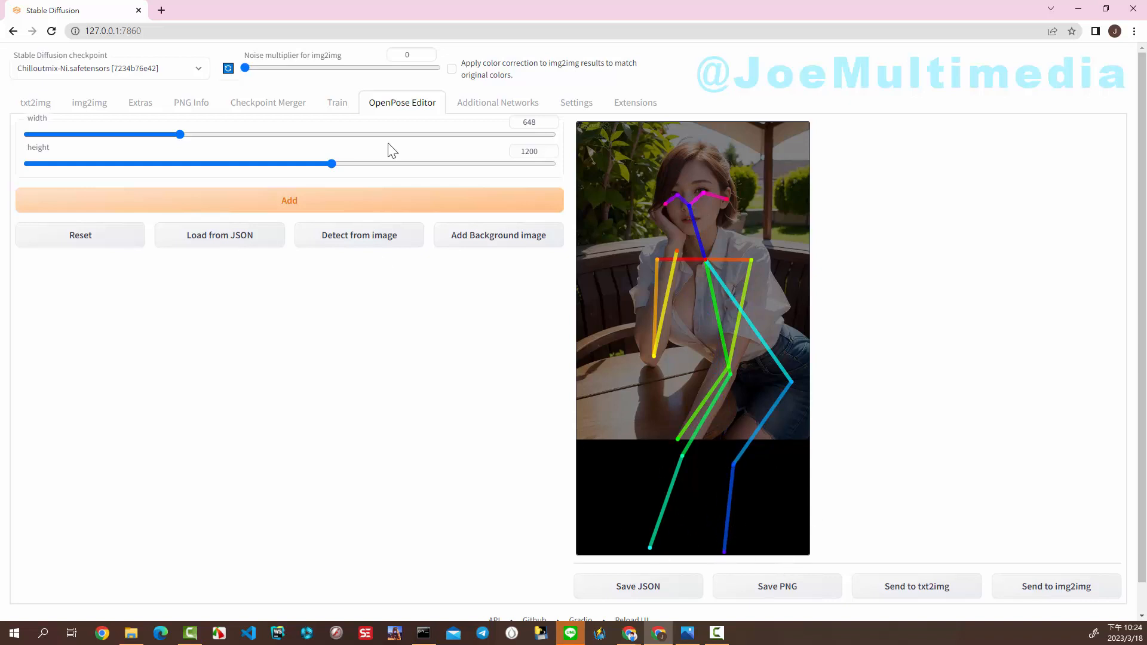
- Set the pose canvas height back to 880 and send the corrected pose to txt2img
double_click(534, 151)
type("880")
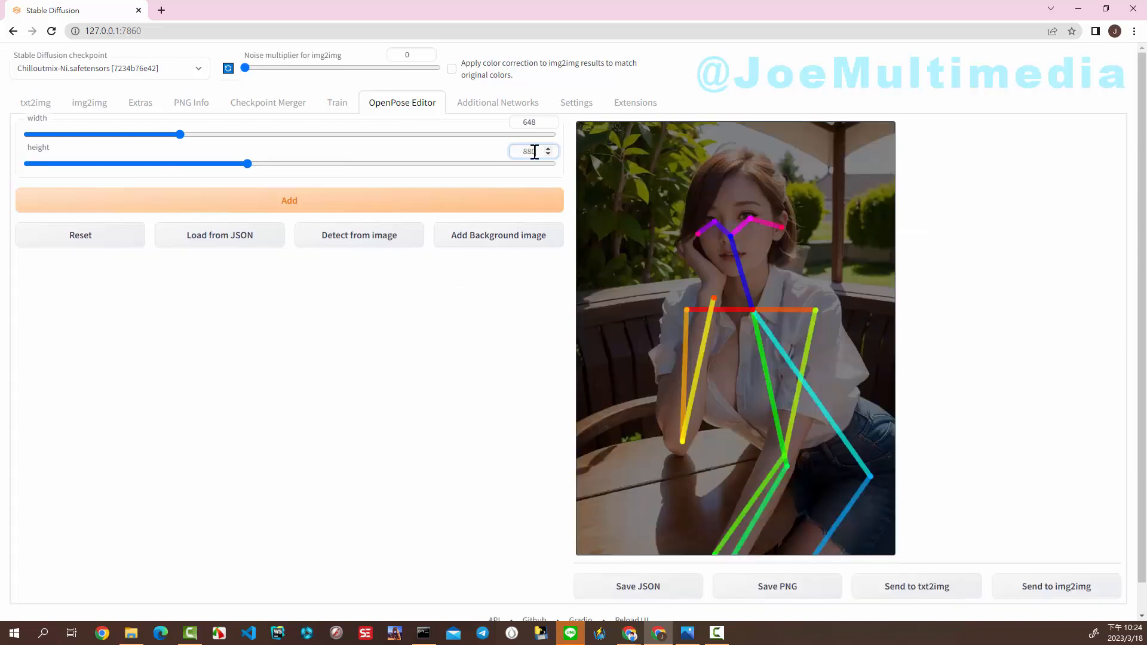
left_click(904, 596)
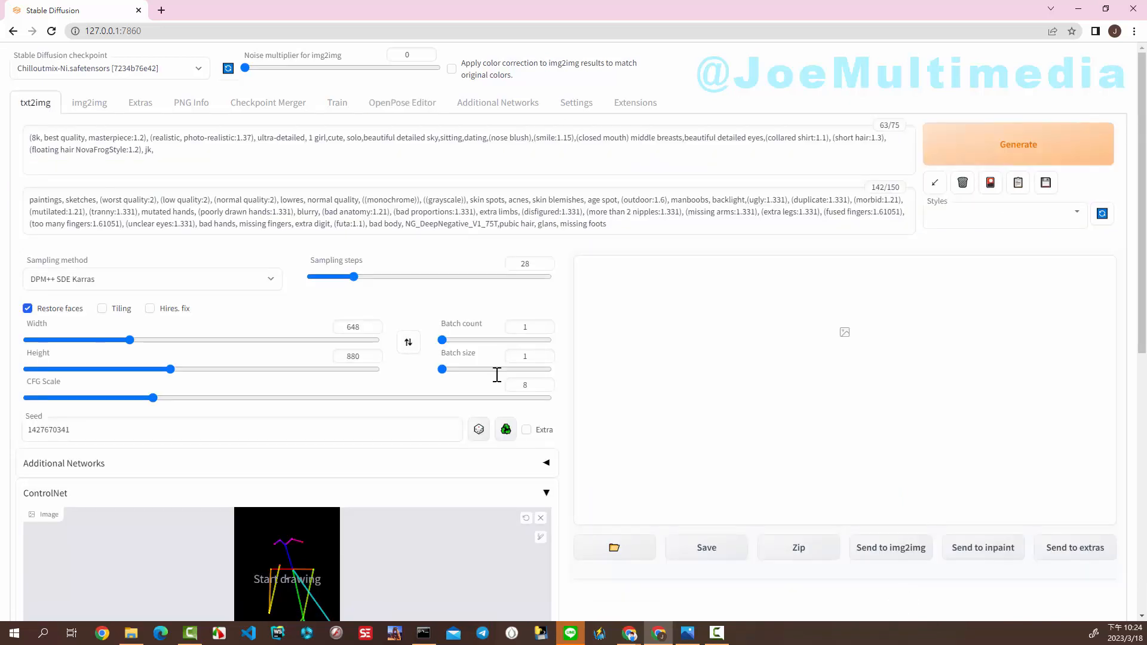
- Set the ControlNet canvas width to 648 and canvas height to 880
scroll(418, 338, "down", 1)
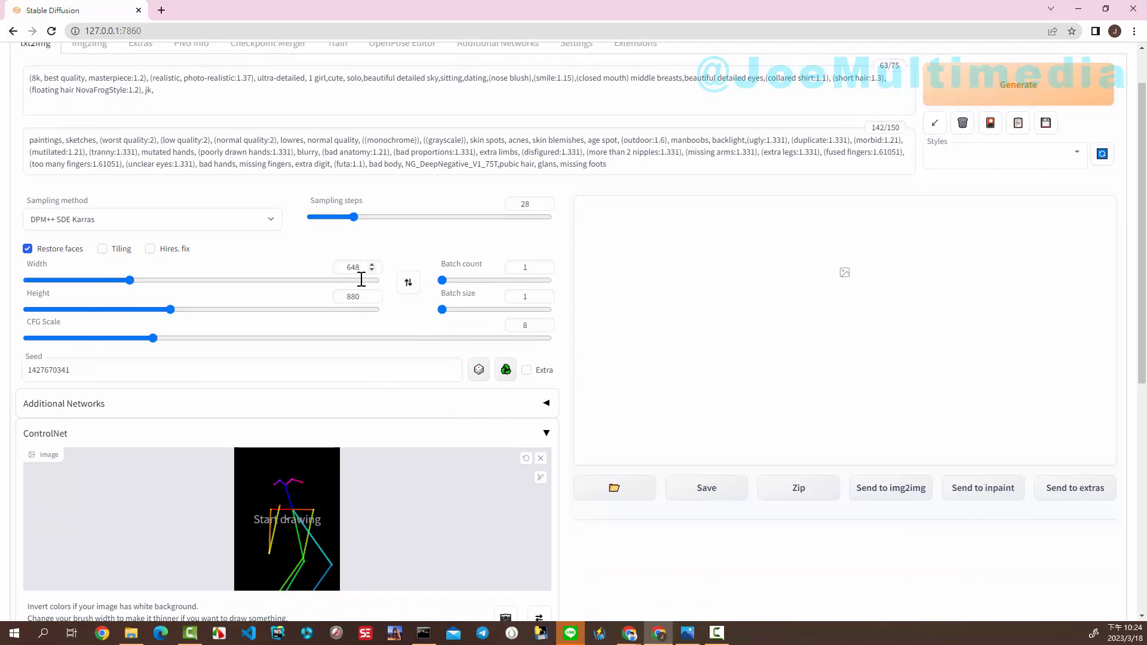
scroll(392, 348, "down", 7)
double_click(486, 367)
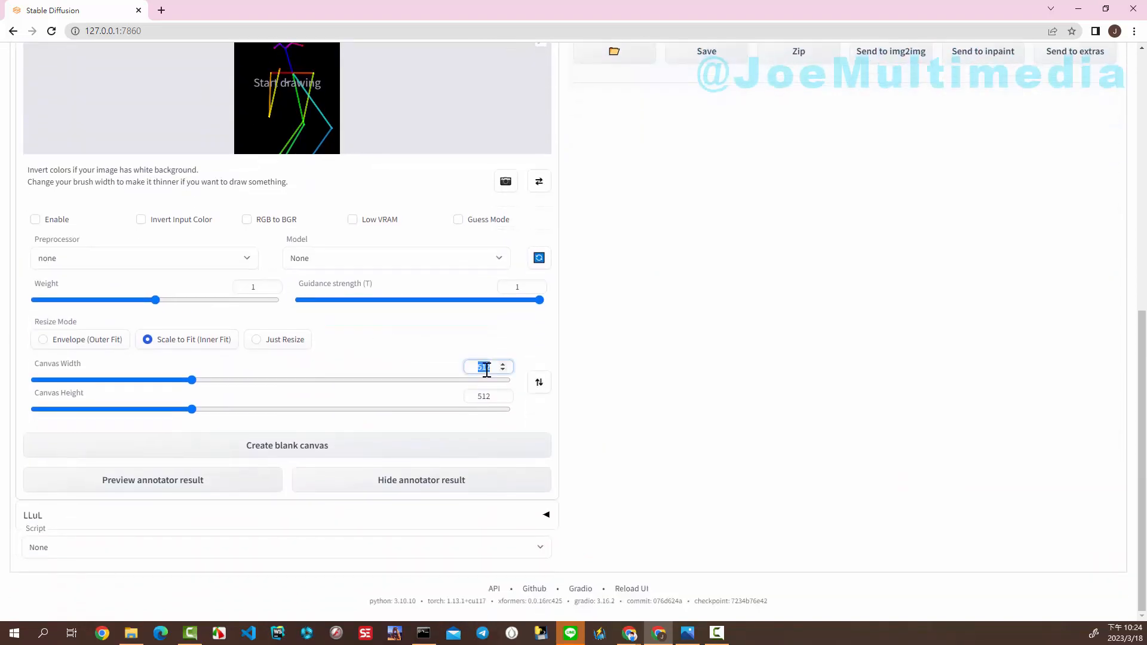
type("640")
left_click(485, 396)
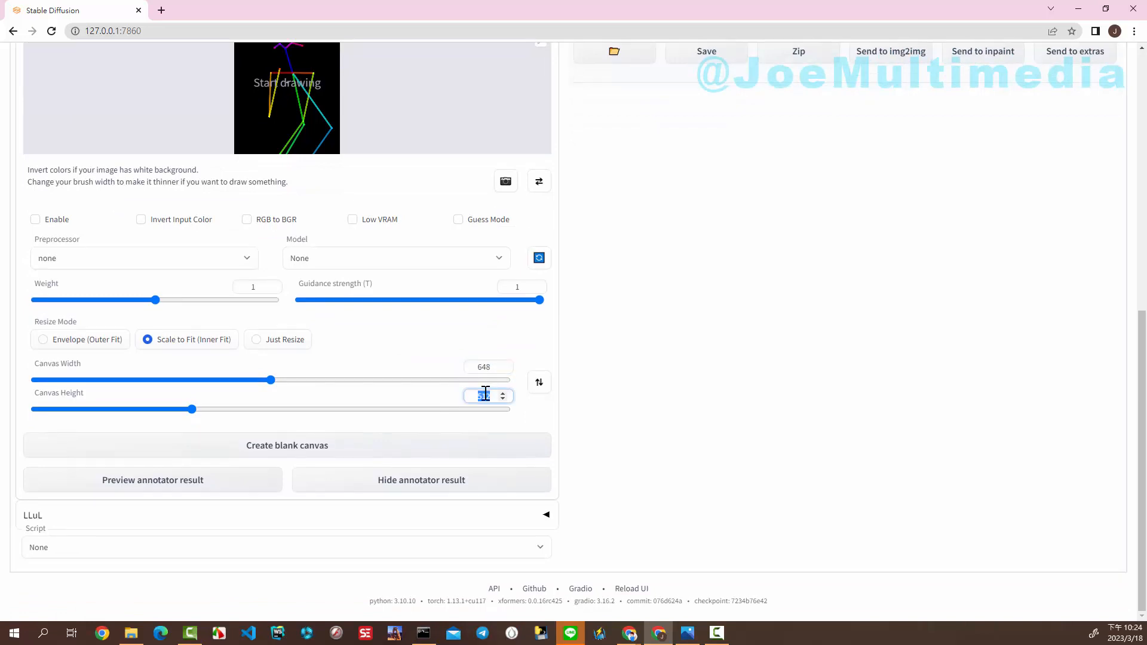
type("880")
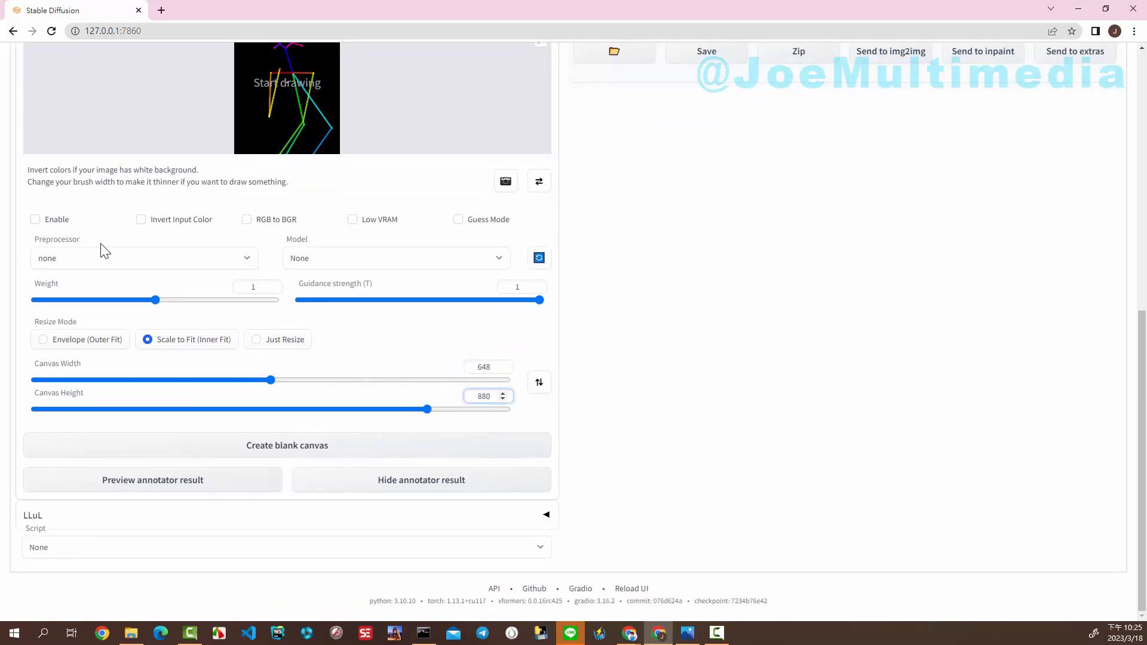
- Enable ControlNet with the control_sd15_openpose [fef5e48e] model and generate the image
left_click(34, 219)
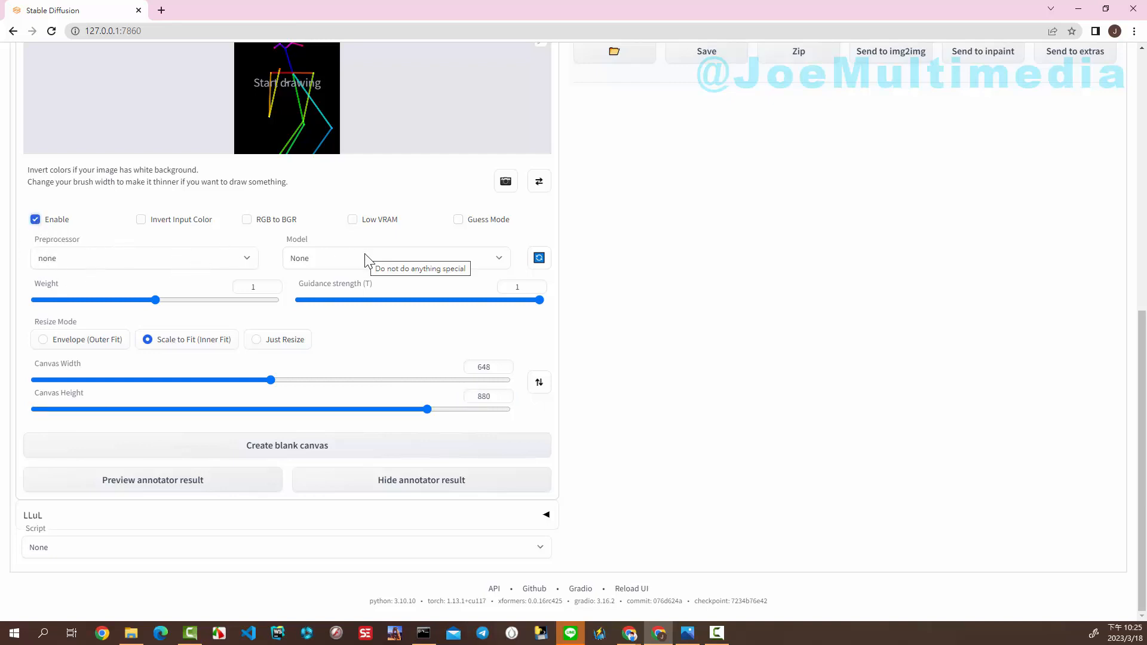
left_click(500, 261)
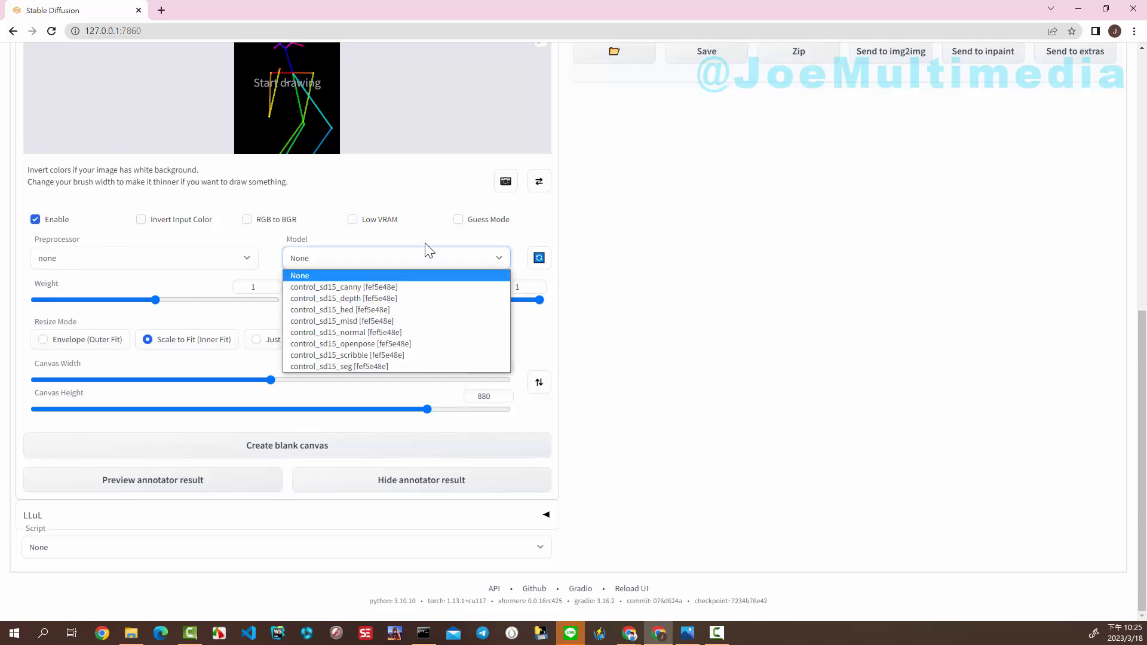
left_click(380, 344)
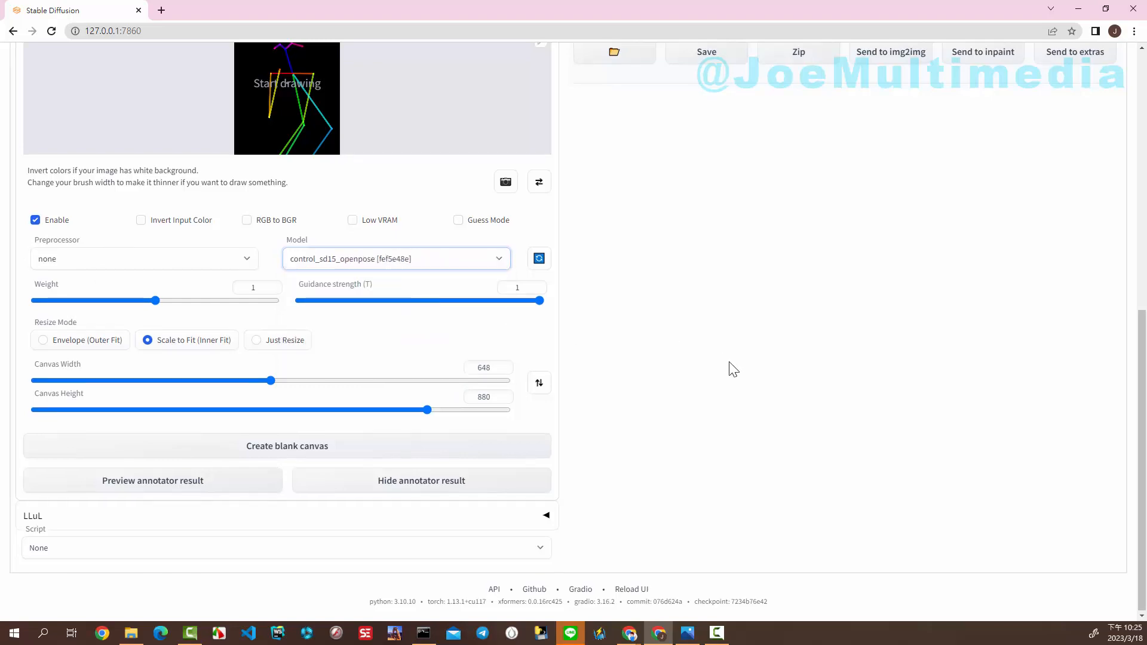
scroll(732, 368, "up", 8)
left_click(983, 142)
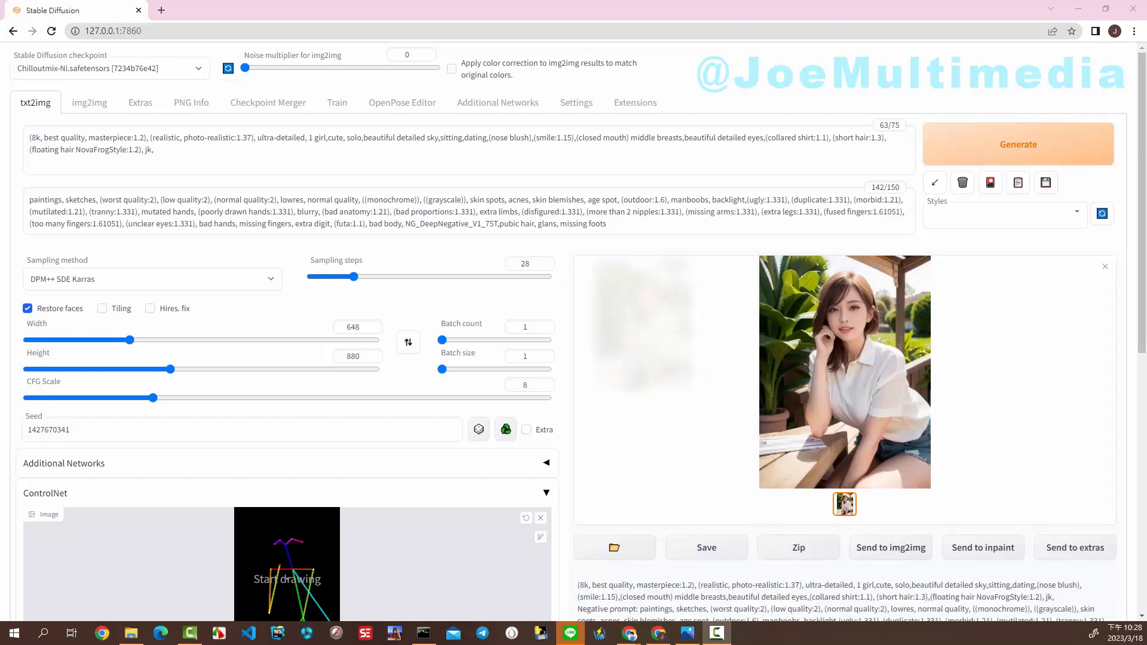
- Move the raised hand's wrist joint down to the table near the pose canvas's lower-left corner, and generate a new txt2img image from that pose
left_click(411, 107)
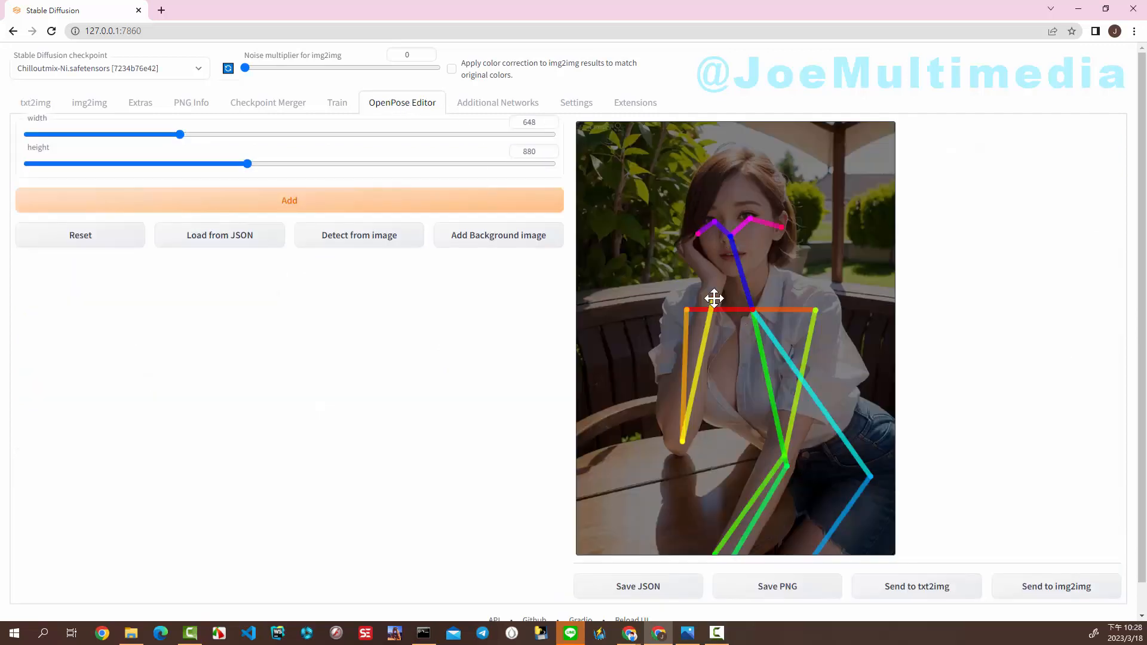
left_click_drag(713, 301, 626, 545)
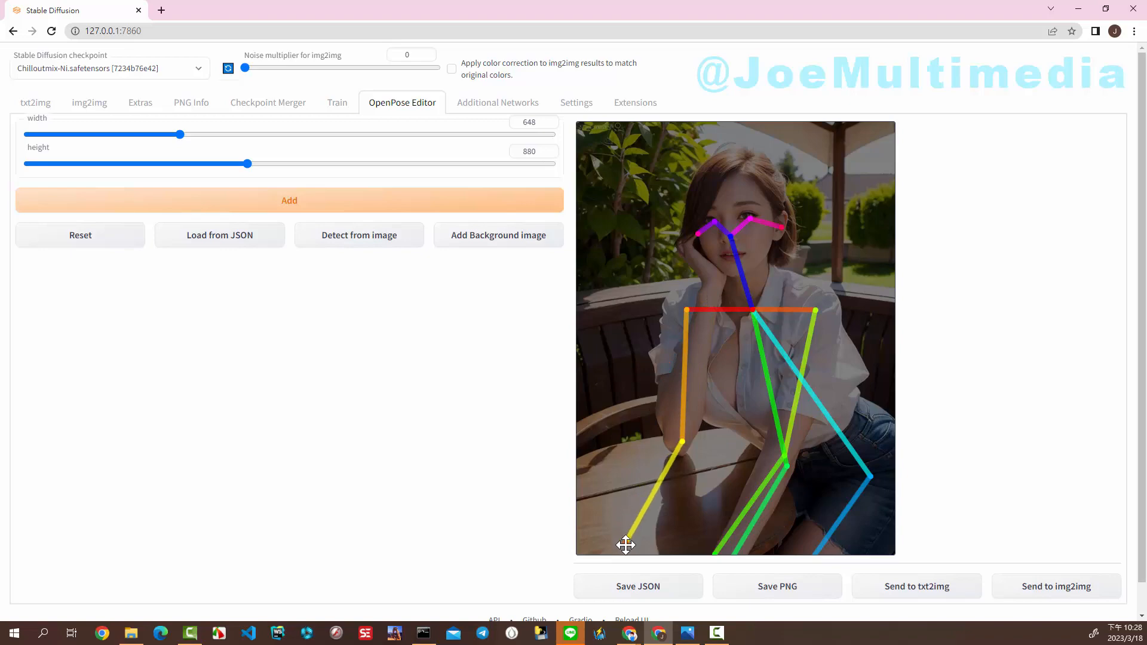
left_click(931, 601)
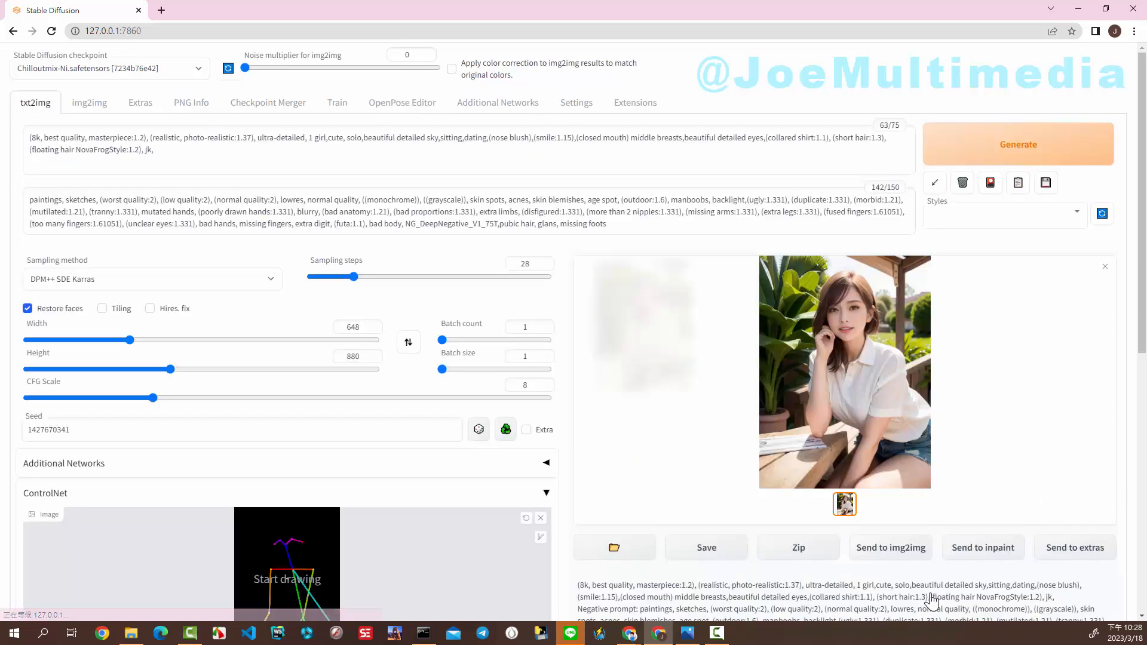
left_click(998, 155)
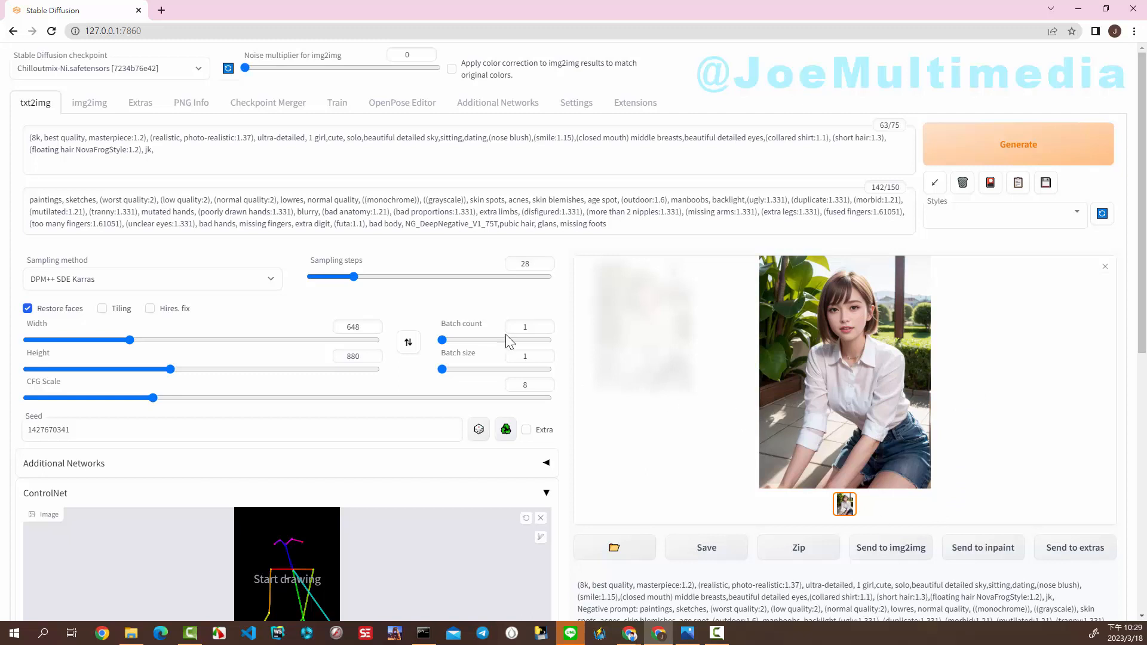
- Bend the green arm outward, with its elbow beside the waist and wrist raised above the shoulder, and generate a new txt2img image from that pose
left_click(405, 102)
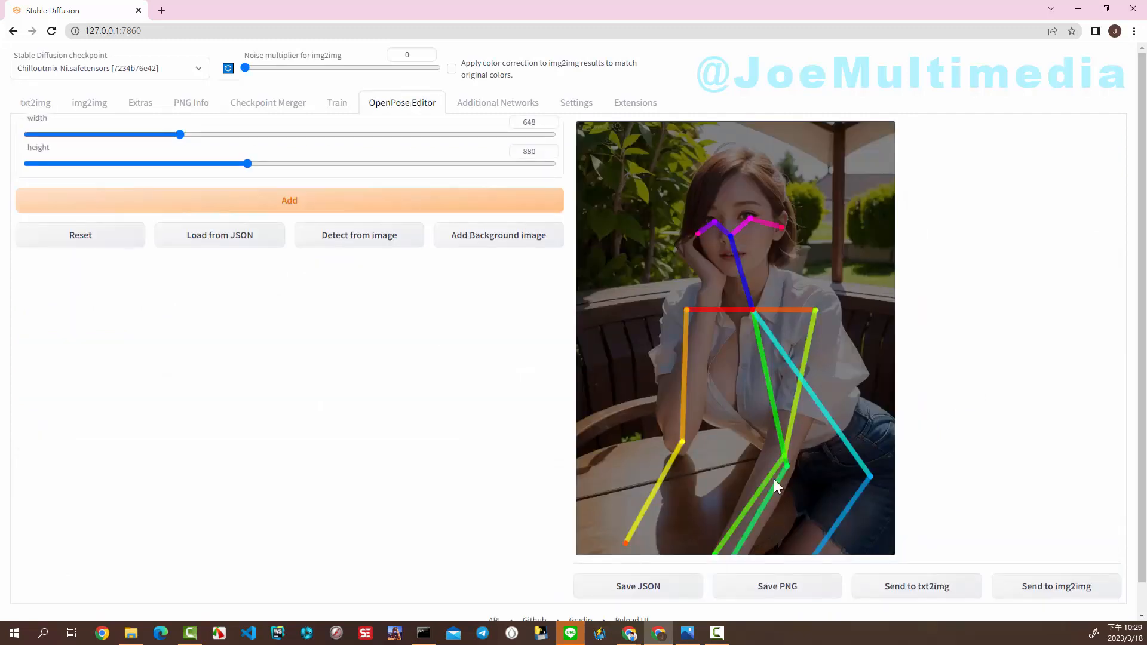
left_click_drag(714, 552, 891, 338)
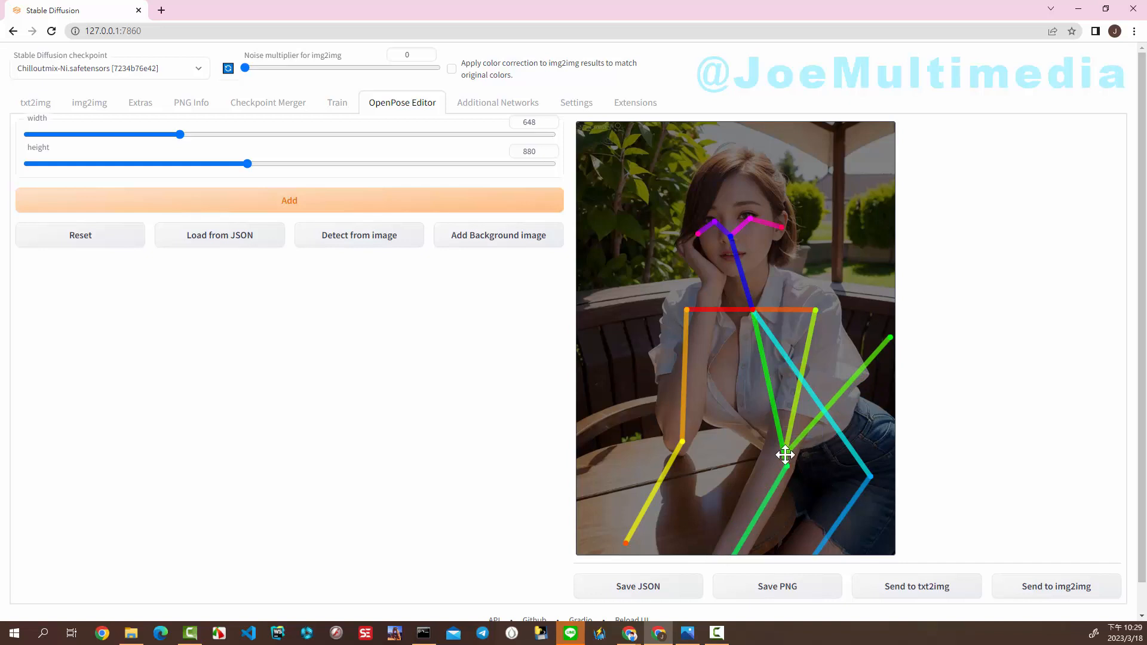
left_click_drag(784, 456, 865, 441)
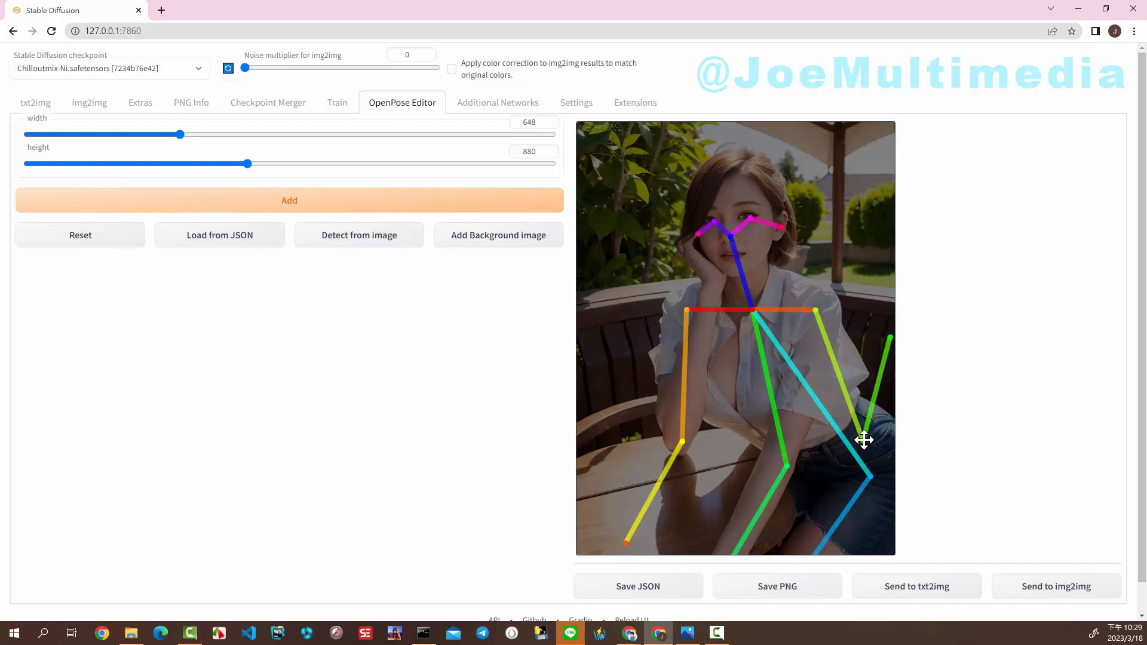
left_click_drag(889, 336, 864, 266)
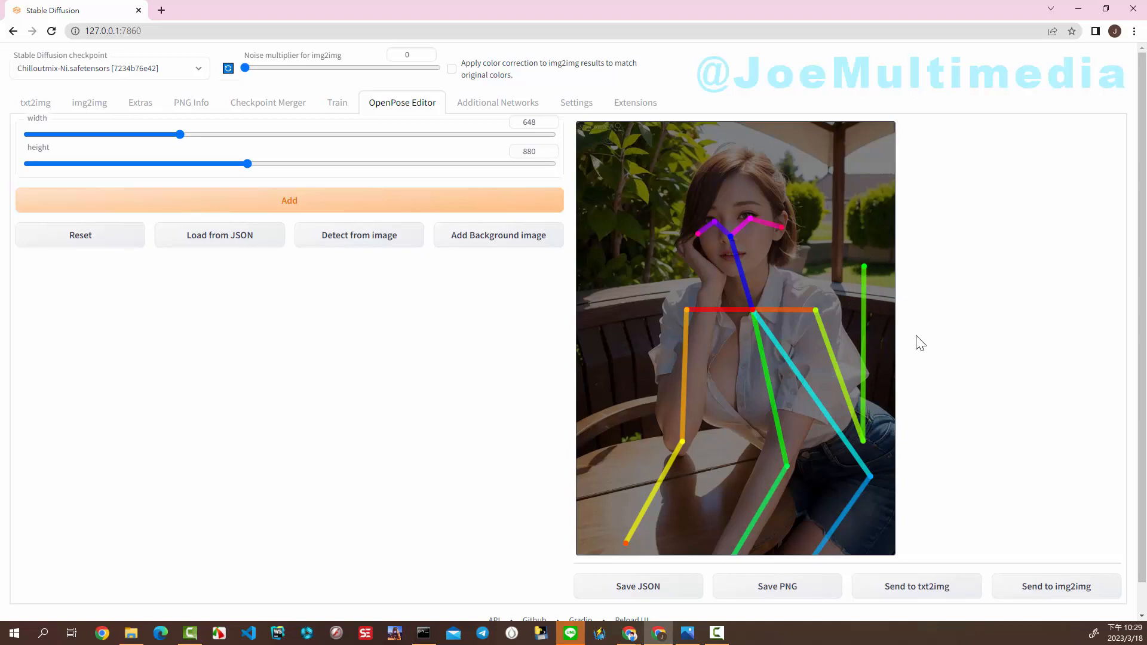
left_click(930, 593)
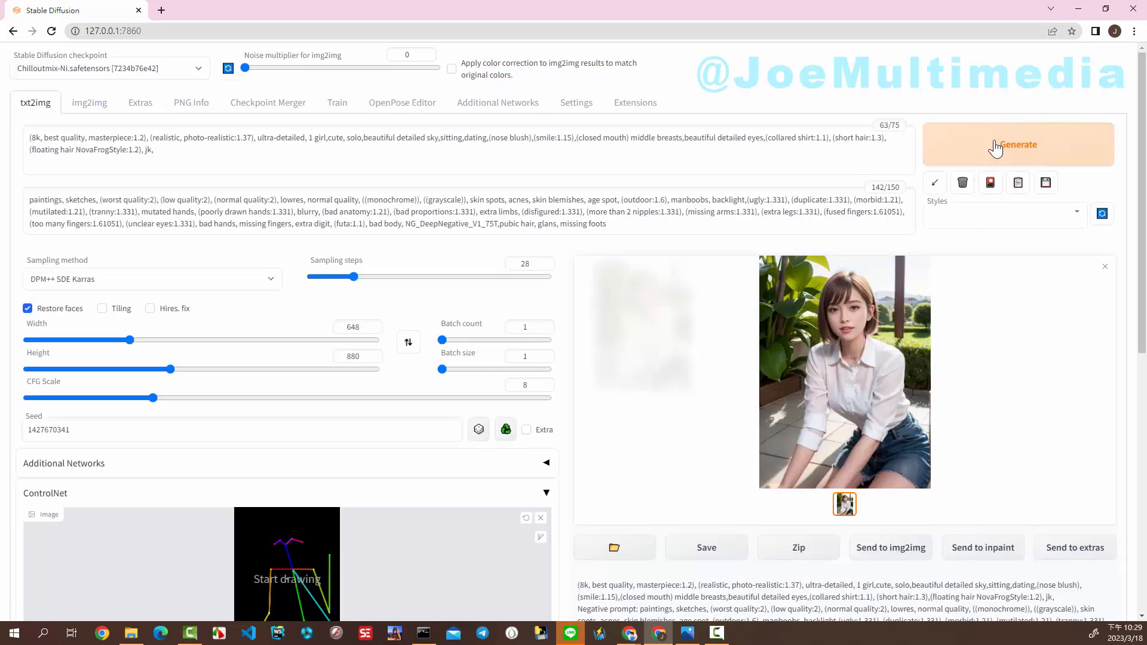
left_click(995, 148)
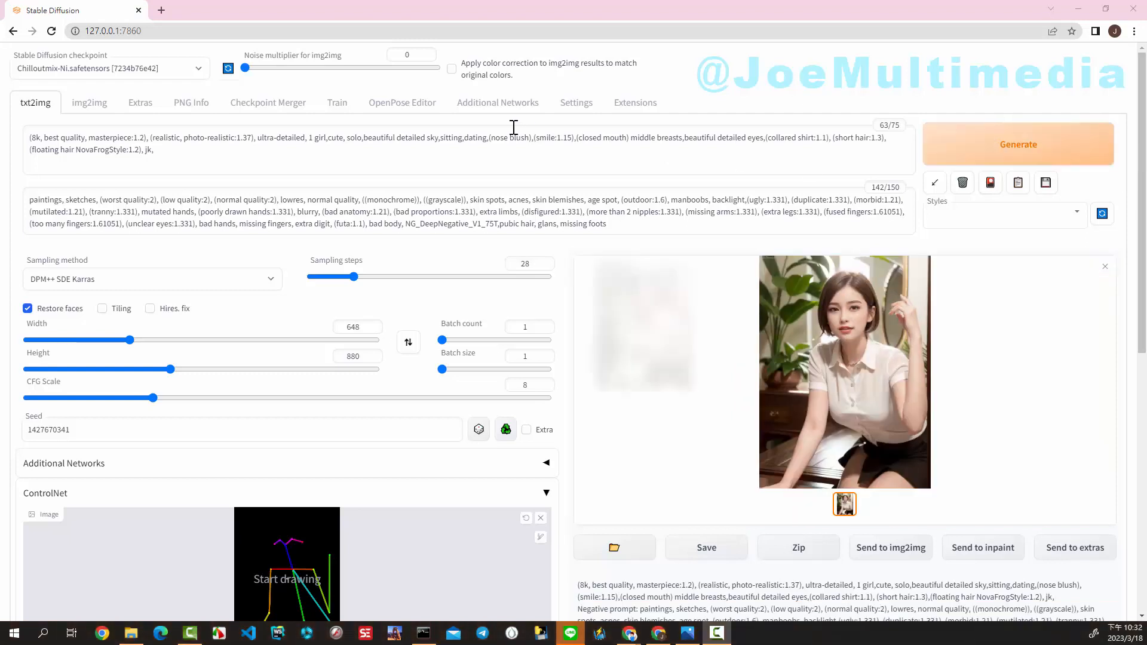
- Raise both arms of the pose, placing the elbows out at head height and the wrists on either side of the head's top
left_click(401, 109)
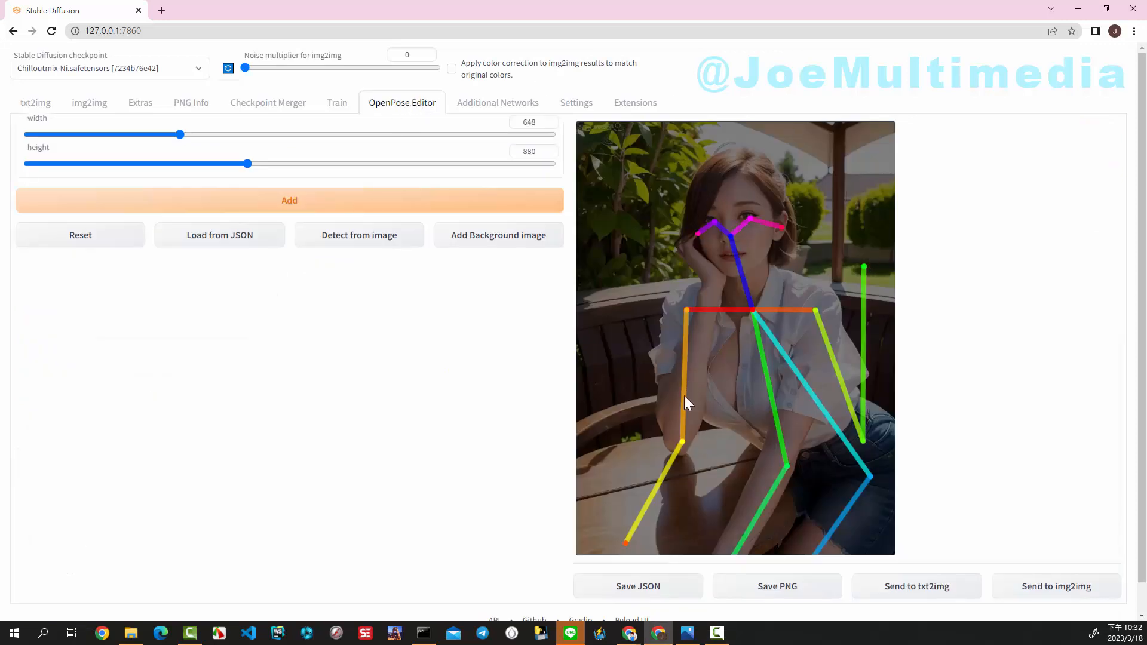
left_click_drag(682, 440, 600, 240)
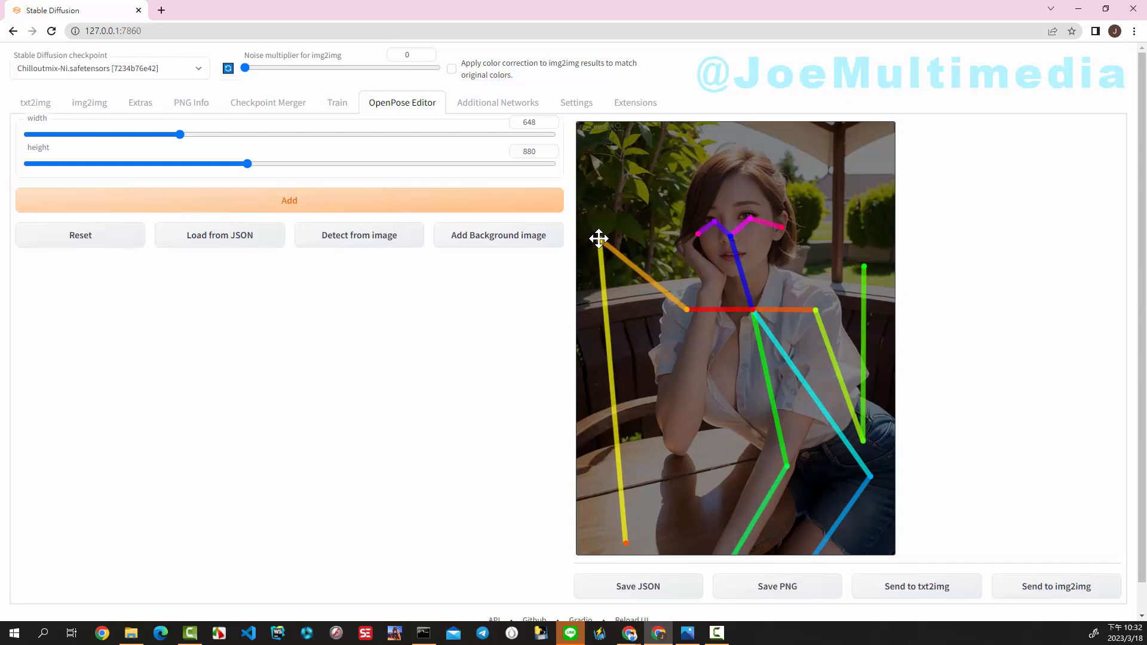
left_click_drag(625, 543, 692, 192)
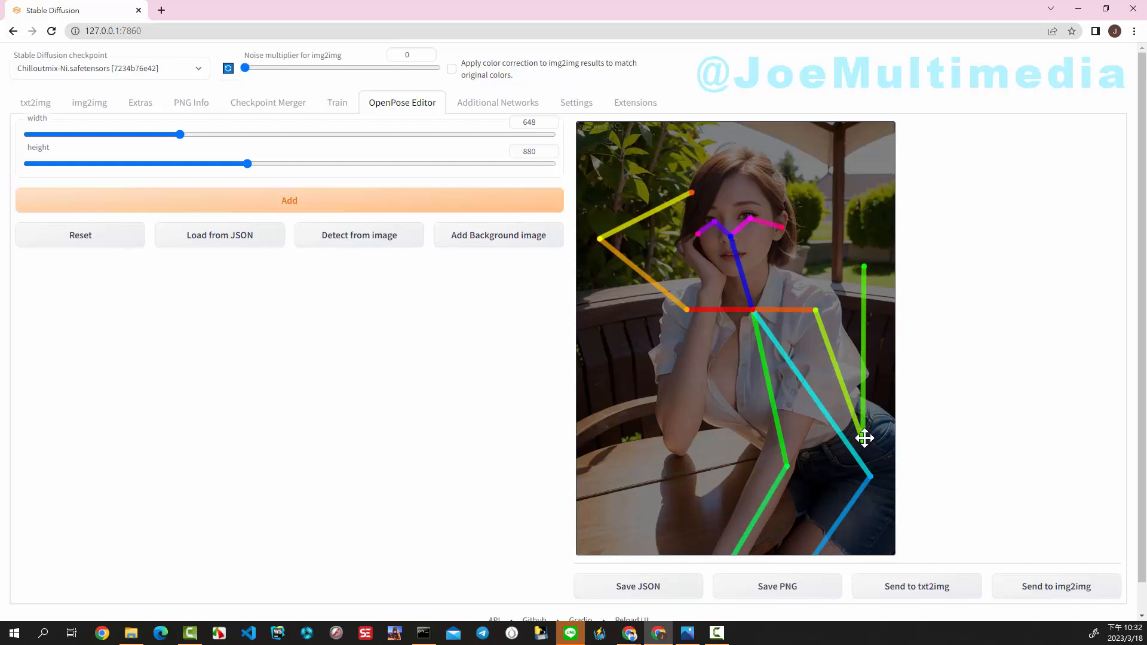
left_click_drag(863, 440, 873, 216)
left_click_drag(864, 265, 783, 188)
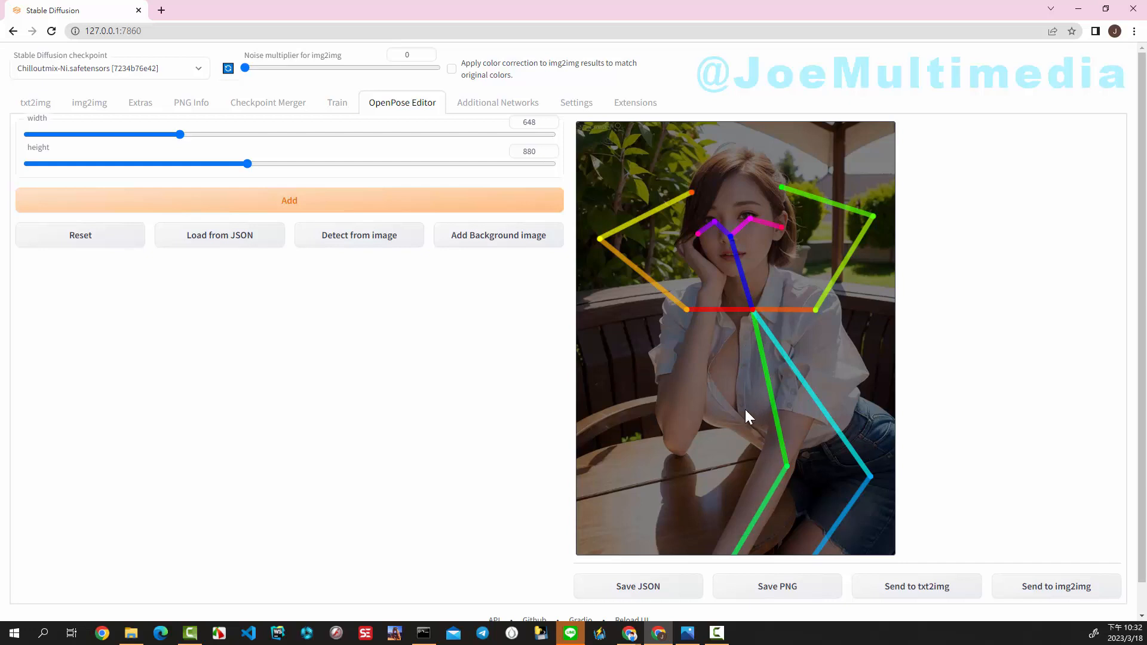
- Set the pose canvas height to 1500 and straighten the body, centring the neck, bringing the hips beneath it and realigning the knees and green ankle
double_click(534, 153)
type("1500")
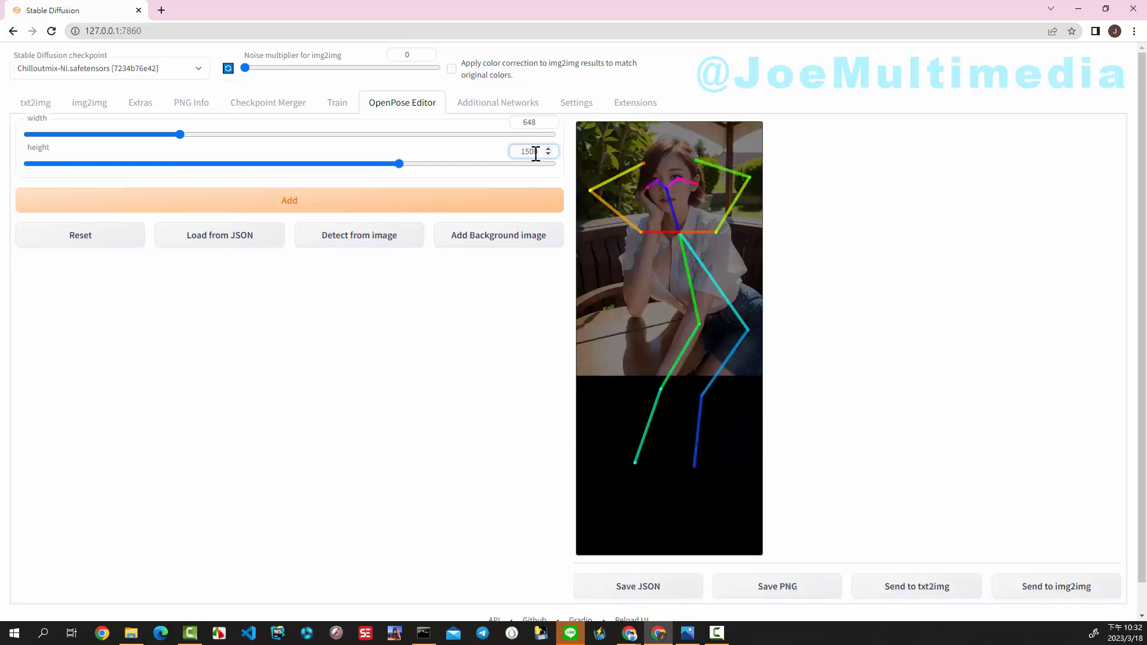
left_click(697, 323)
left_click_drag(677, 231, 674, 231)
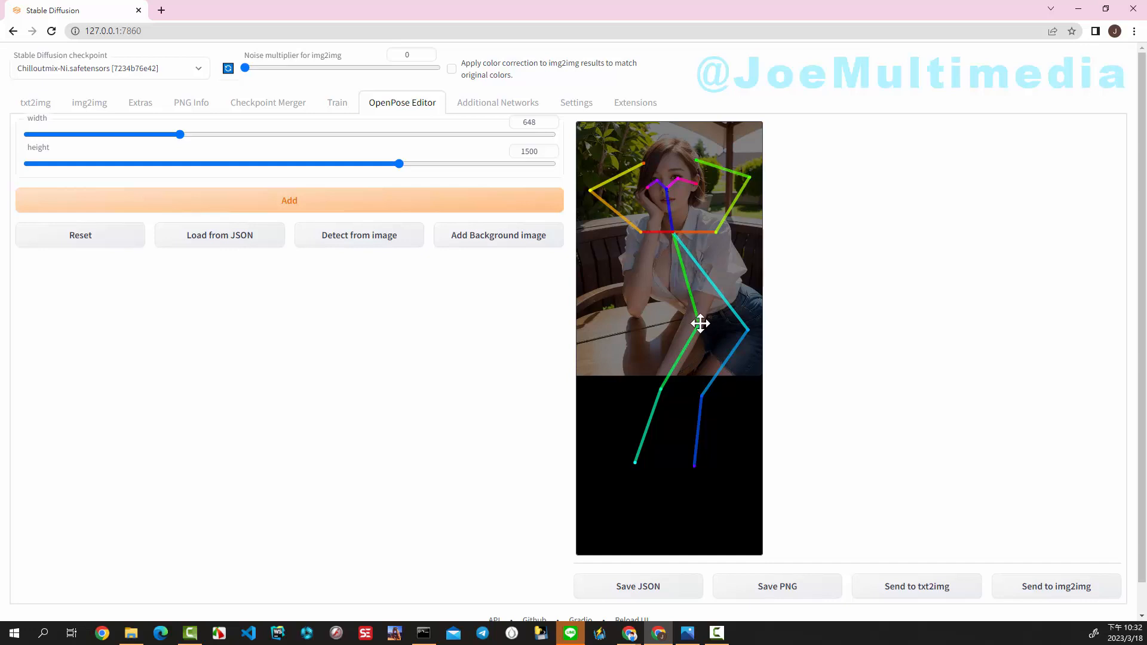
left_click_drag(699, 325, 666, 328)
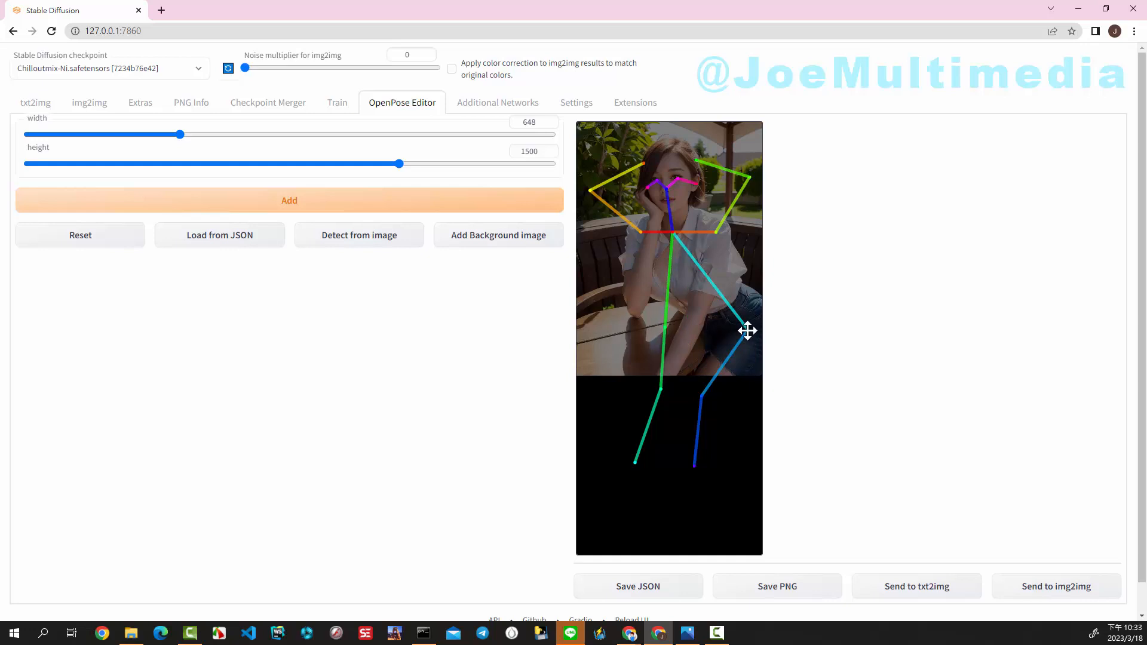
left_click_drag(750, 330, 697, 323)
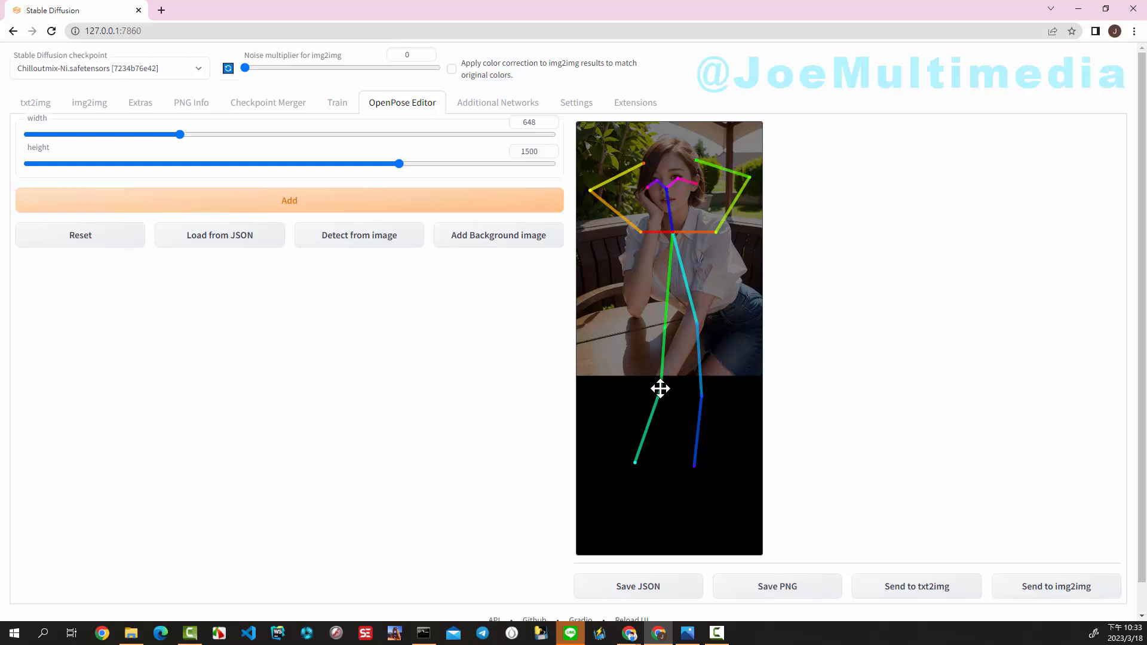
mouse_move(661, 389)
left_mouse_down()
mouse_move(632, 394)
mouse_move(670, 396)
left_mouse_up()
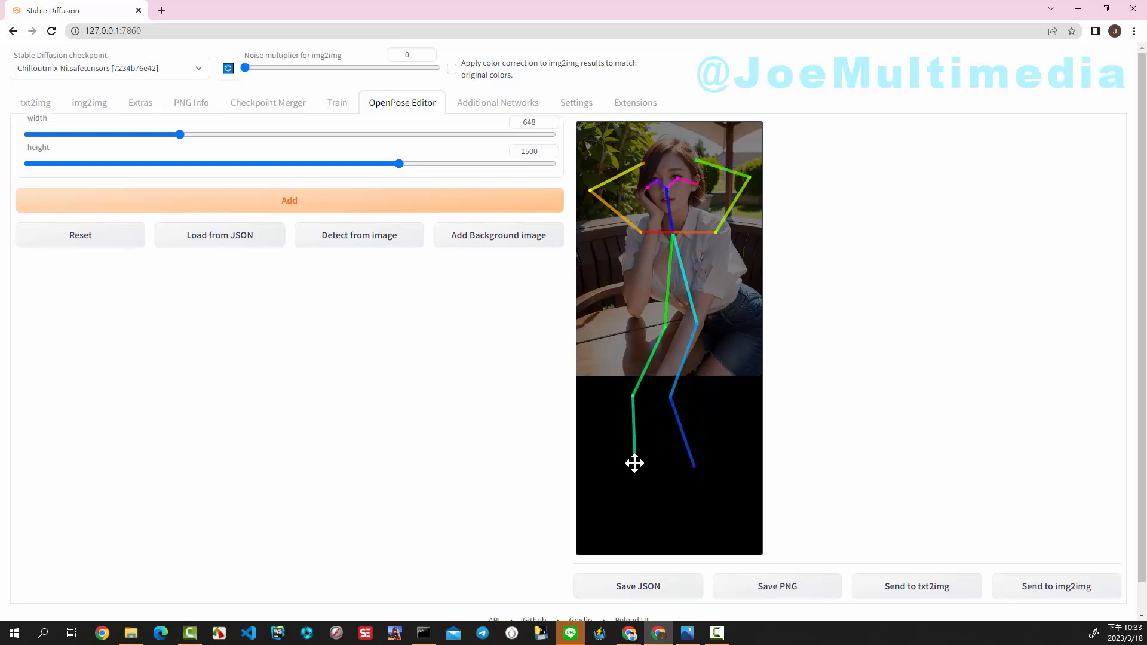
left_click_drag(633, 463, 633, 471)
- Set the pose canvas height back to 880, send the raised-arms pose to txt2img and generate the image
double_click(526, 147)
type("880")
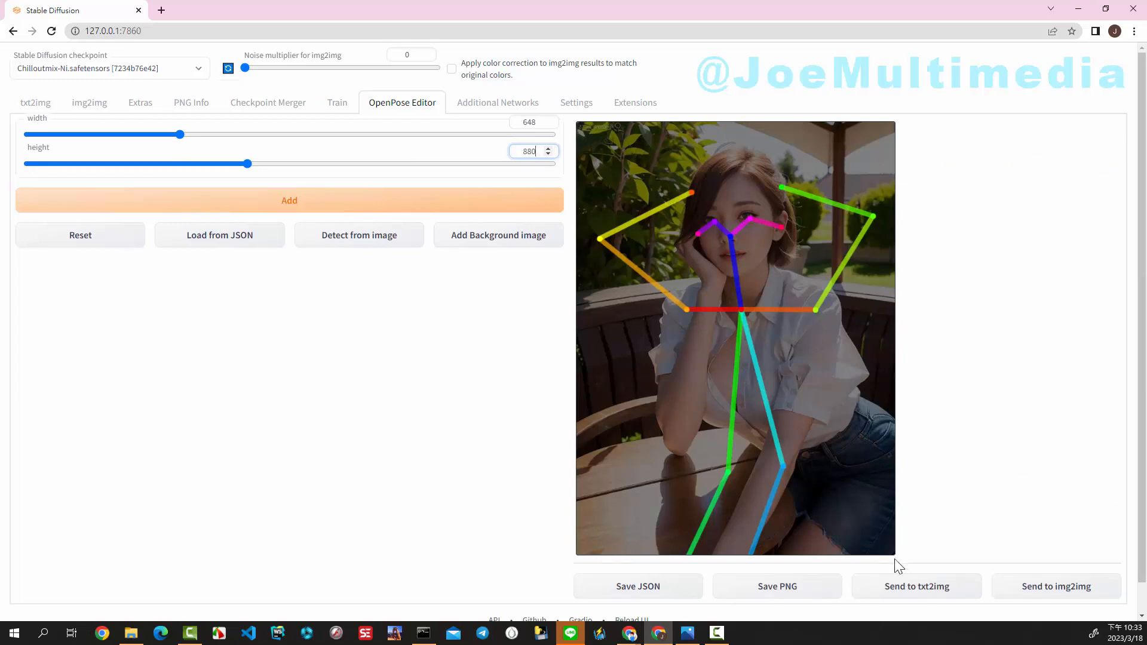
left_click(901, 590)
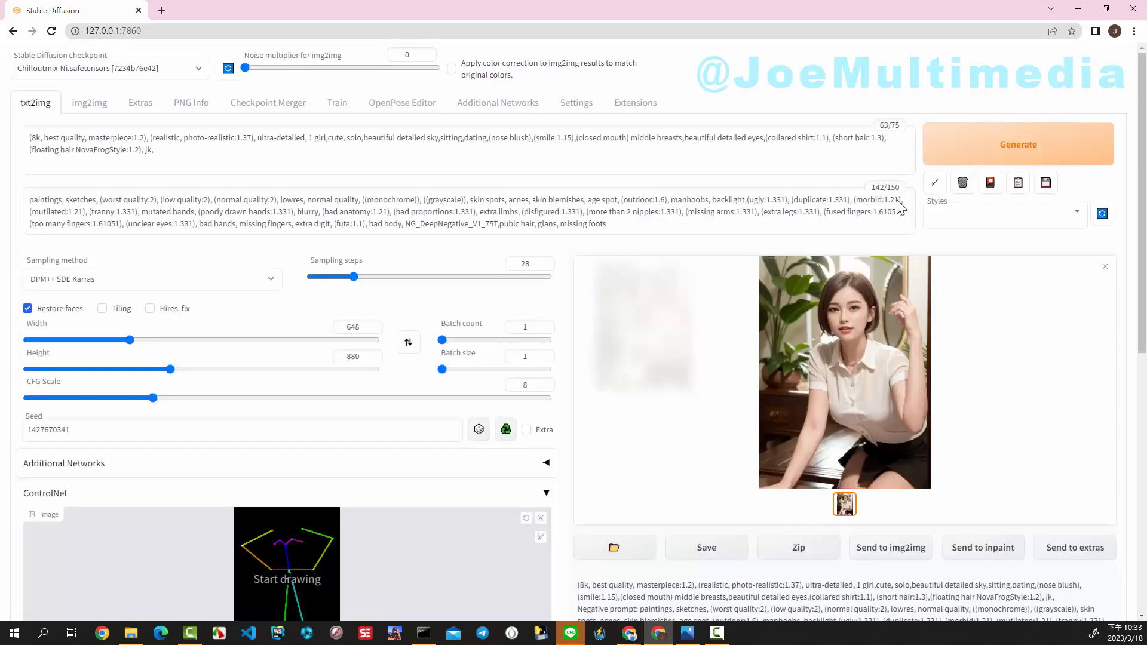
left_click(1006, 146)
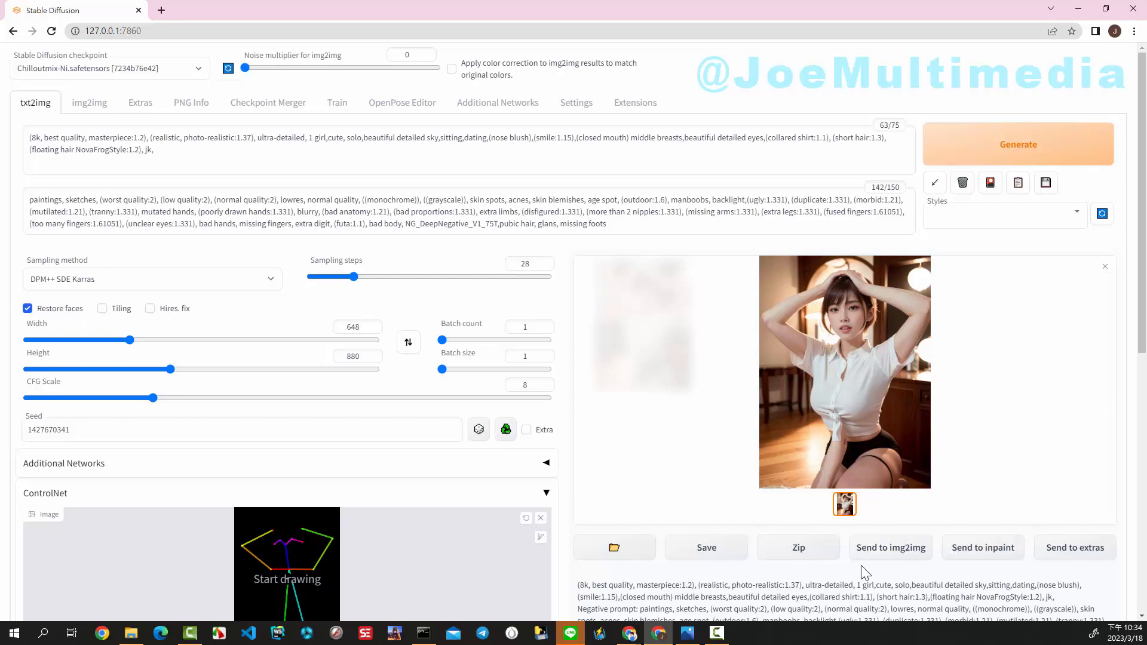
- Lower both wrist joints slightly and move them outward to the sides of the head, just above eye level
left_click(379, 108)
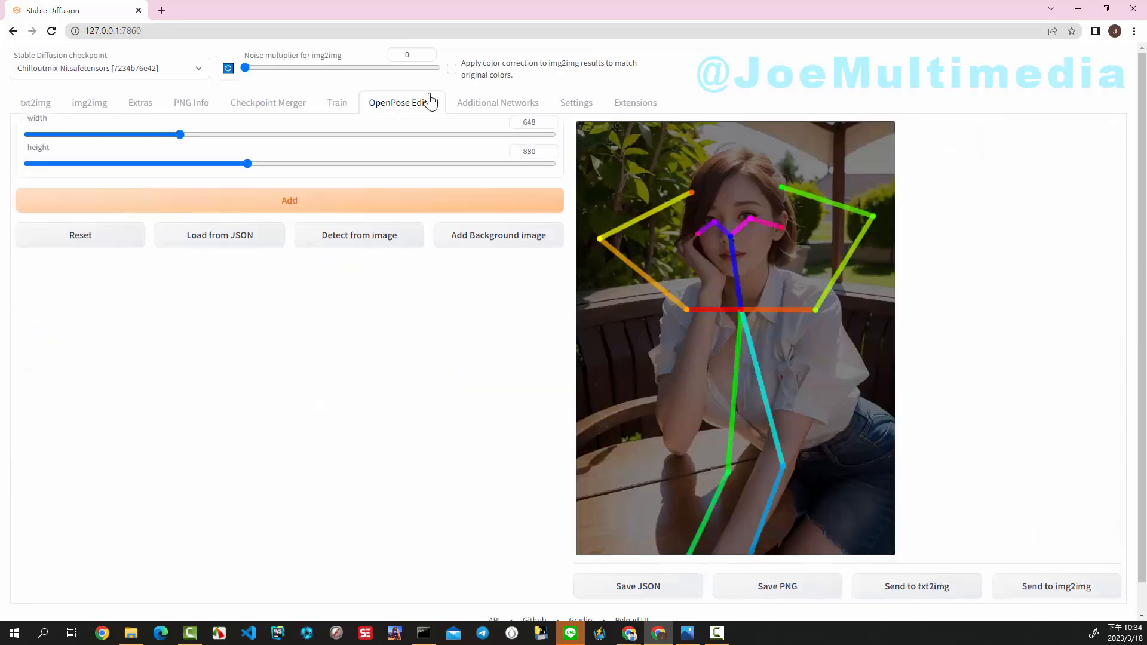
left_click_drag(694, 188, 701, 201)
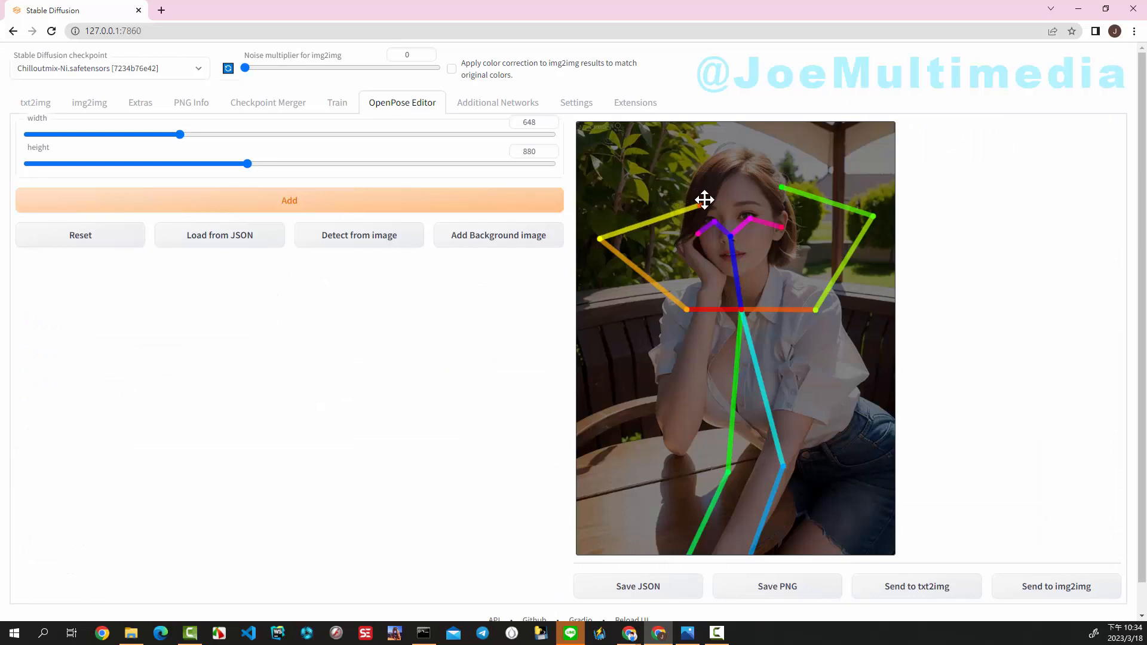
left_click_drag(782, 188, 782, 204)
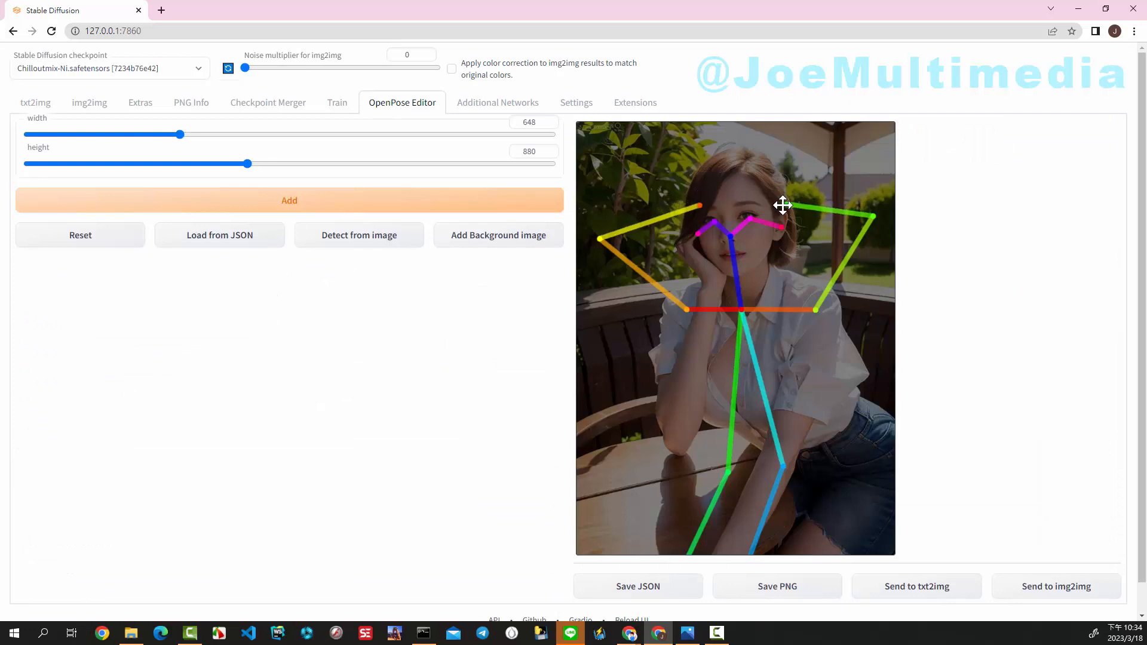
left_click_drag(698, 204, 686, 206)
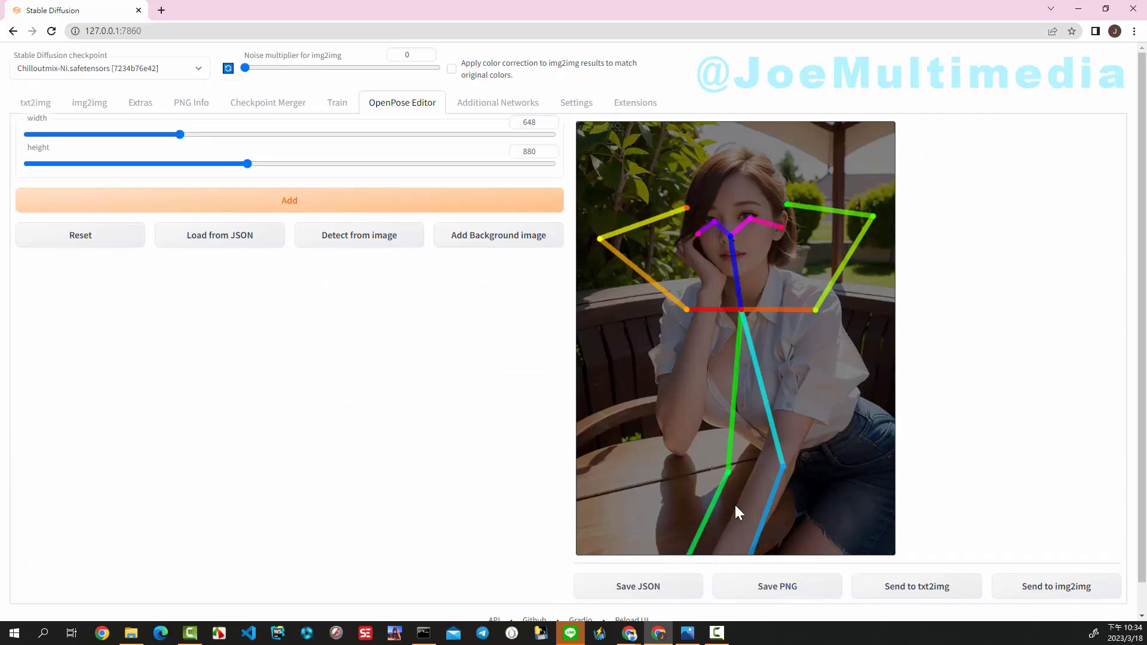
- Set the pose canvas height to 1500 and move both hip joints slightly lower and closer together beneath the neck
double_click(533, 158)
type("1500")
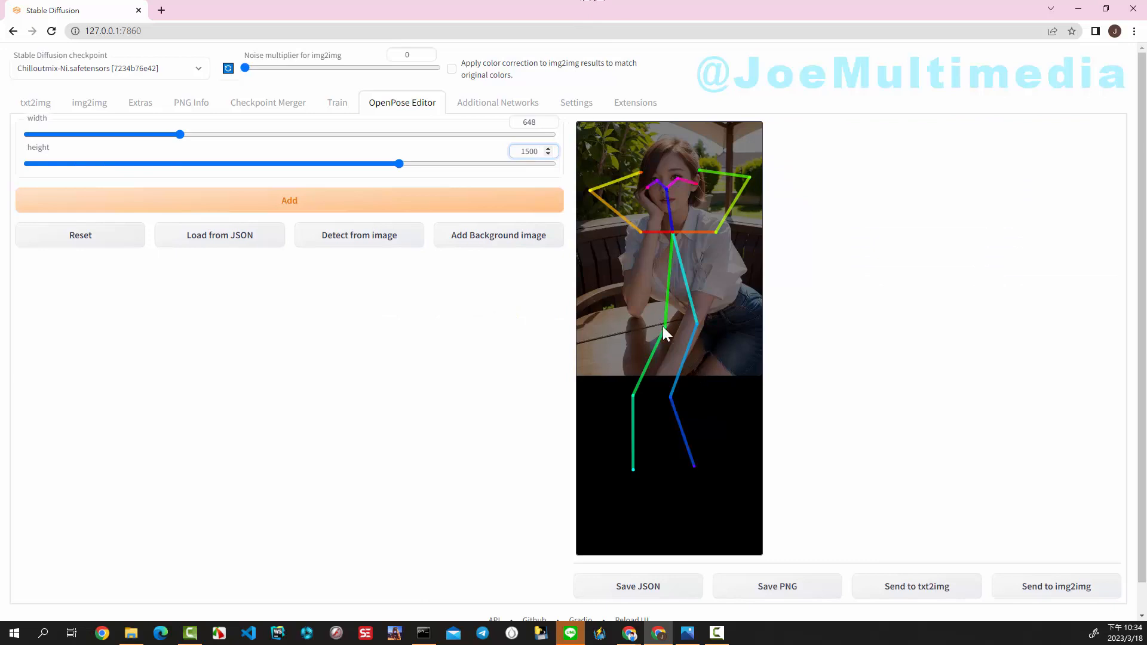
mouse_move(665, 328)
left_mouse_down()
mouse_move(658, 341)
mouse_move(683, 335)
left_mouse_up()
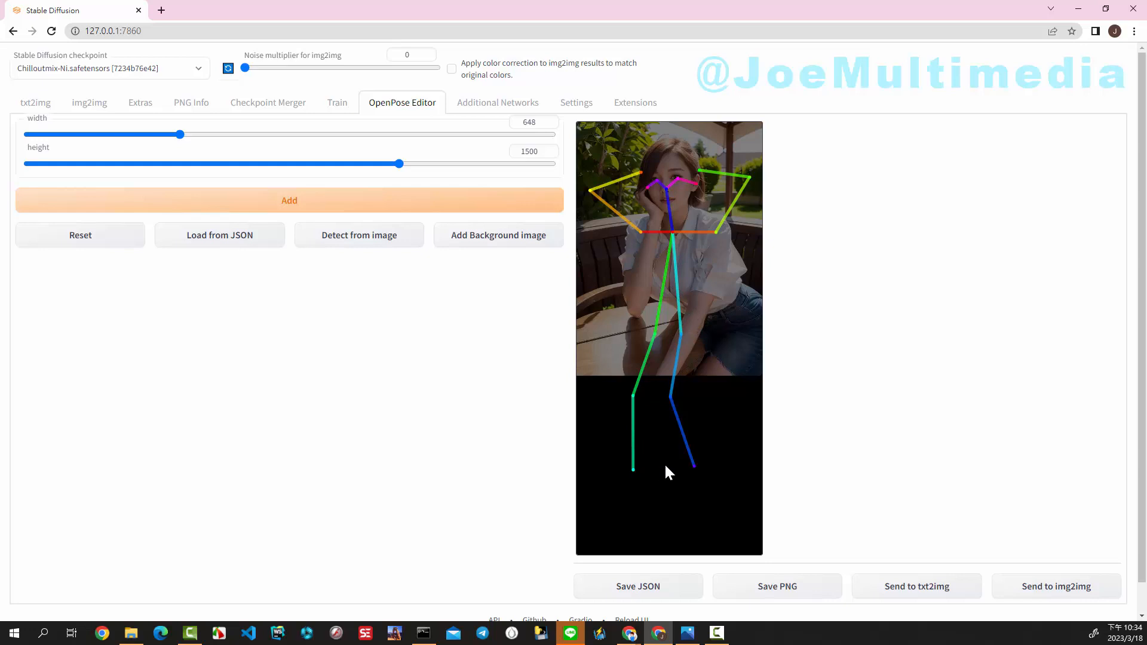
- Restore the pose canvas height to 880, send the adjusted wrist and hip pose to txt2img and start generating the image
double_click(529, 152)
type("880")
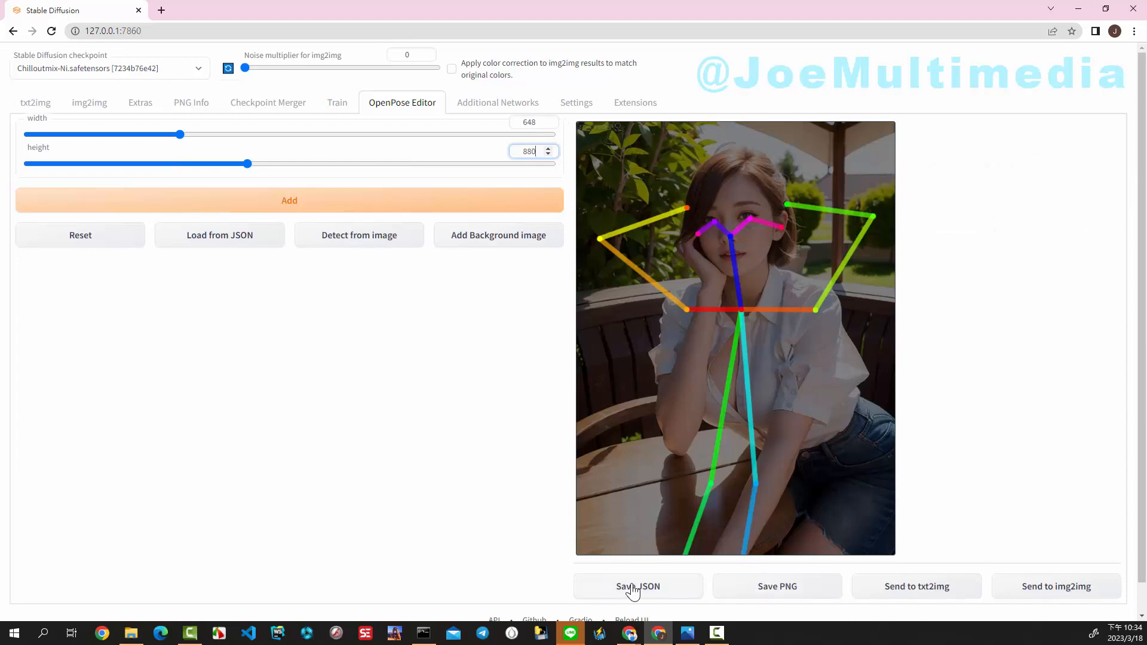
left_click(900, 591)
left_click(968, 148)
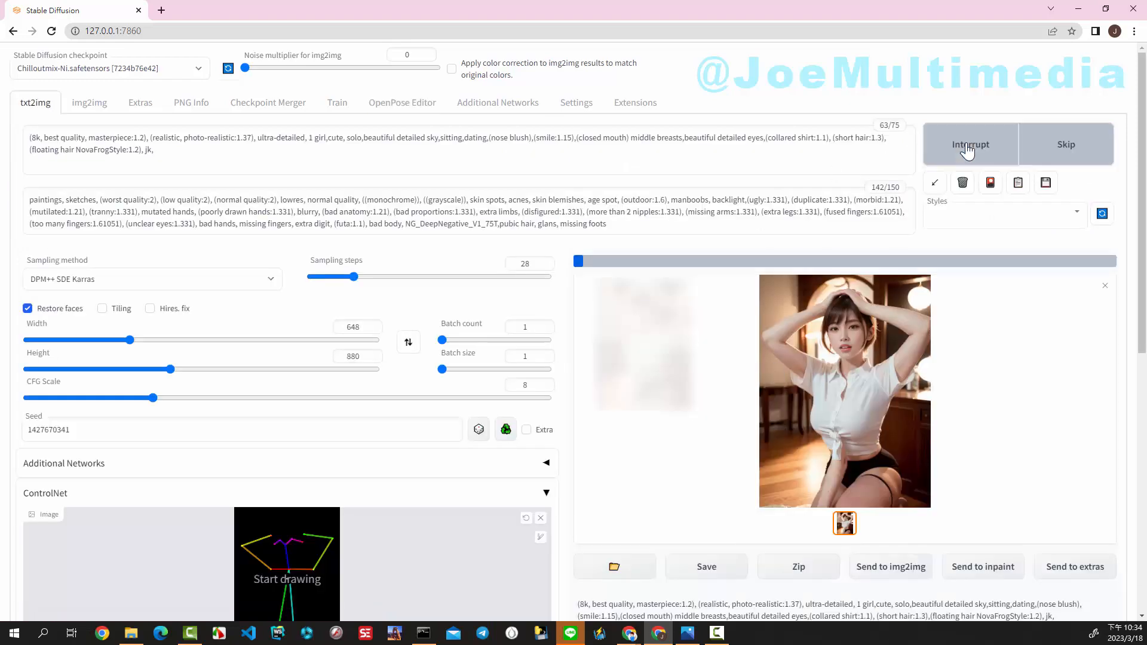